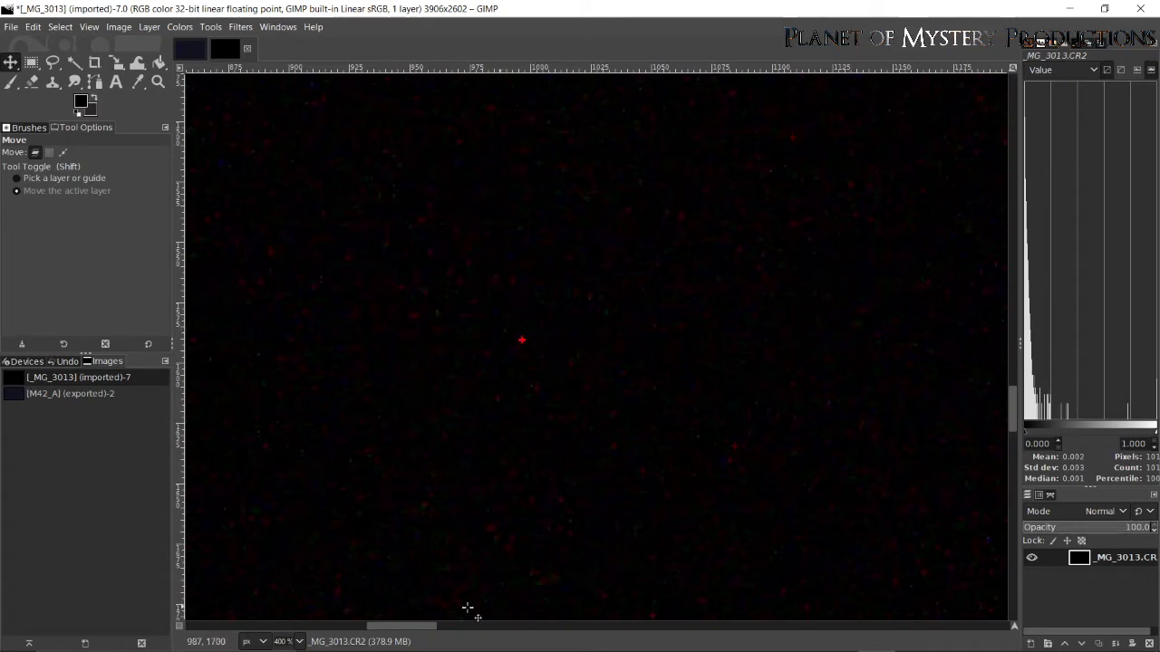
# Examine the _MG_3013.CR2 dark frame at high magnification in several areas for hot pixels and coloured noise
pyautogui.moveTo(431, 626); pyautogui.dragTo(464, 629)
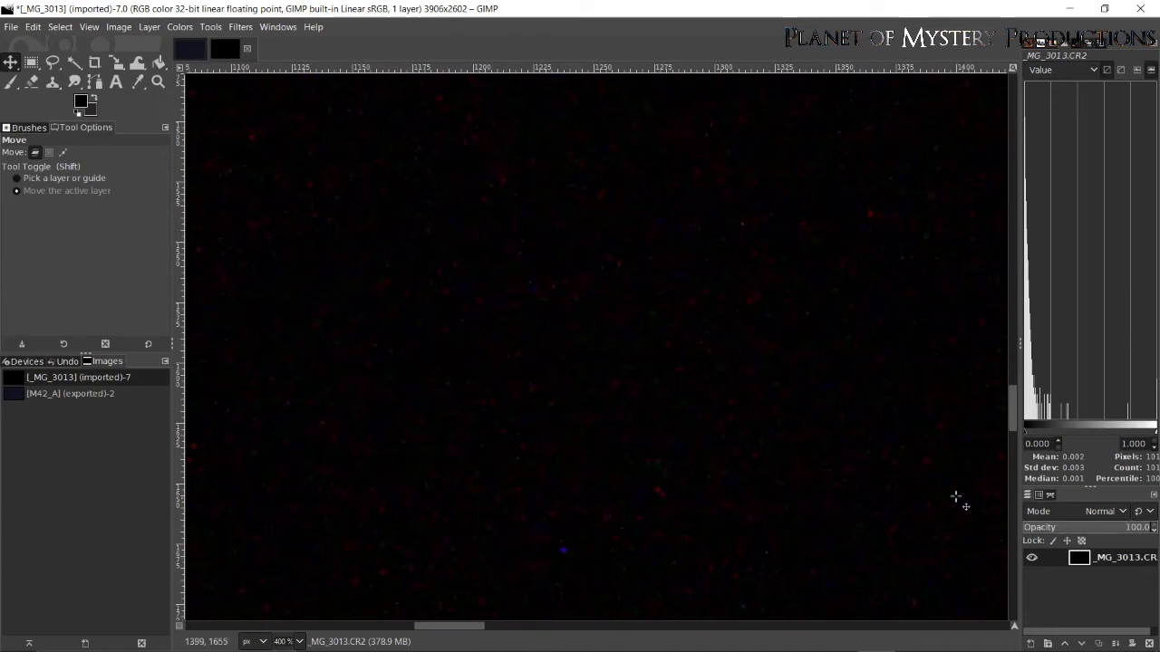
pyautogui.moveTo(1013, 422); pyautogui.dragTo(1004, 212)
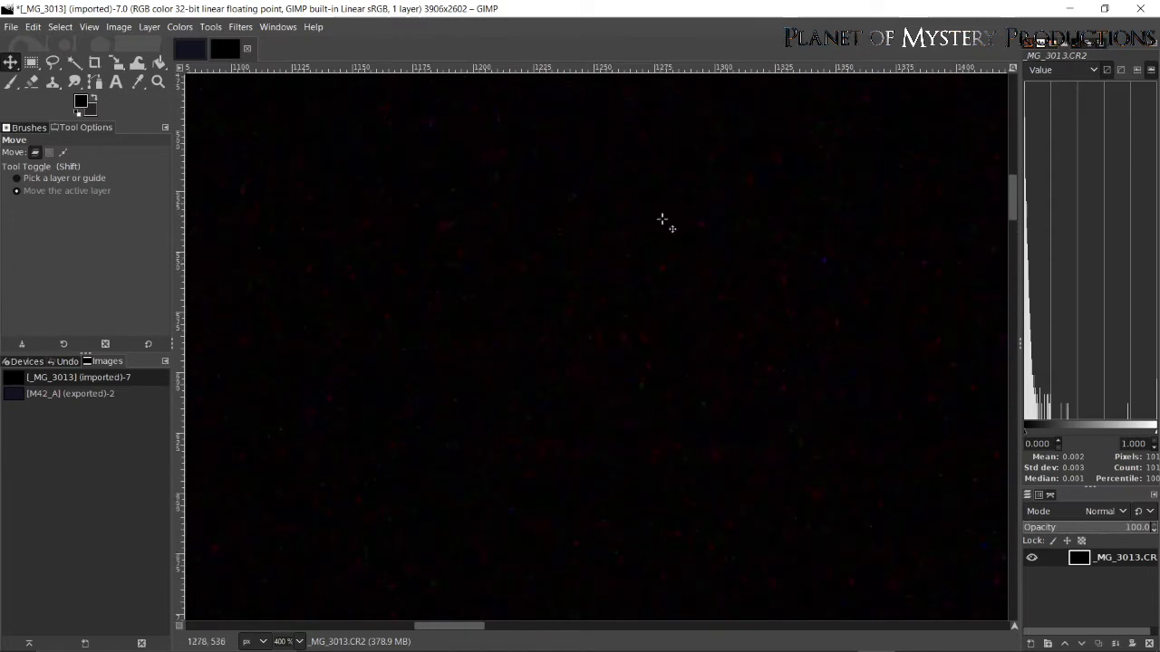
pyautogui.scroll(4, 541, 350)
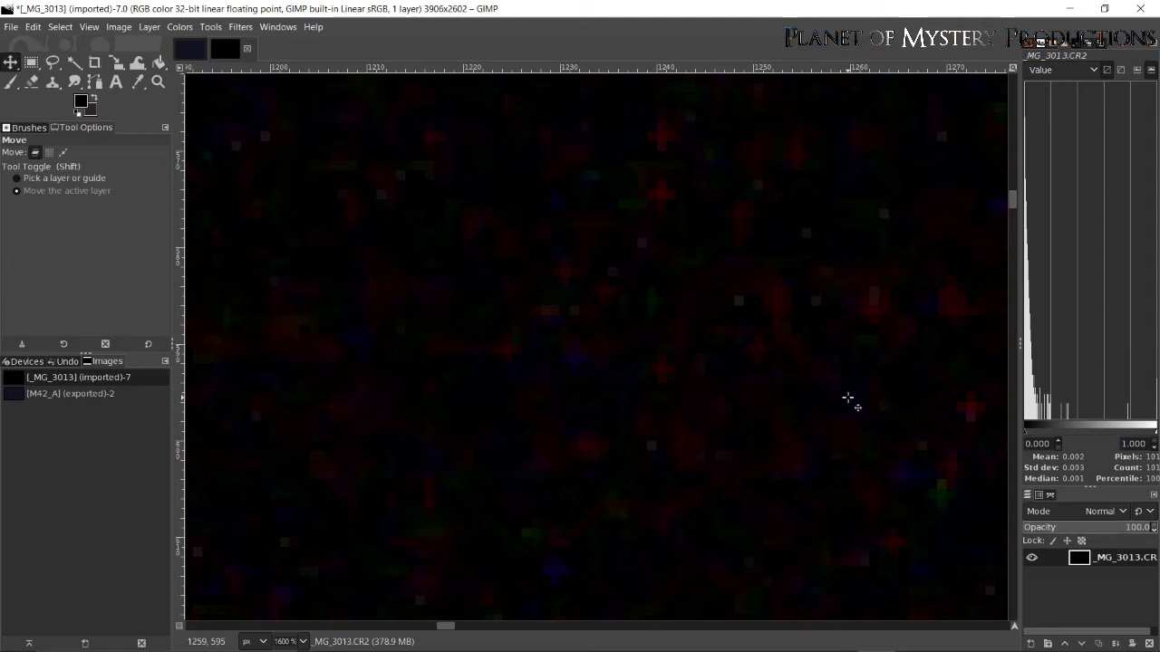
pyautogui.press('-')
pyautogui.press('-')
pyautogui.press('-')
pyautogui.press('-')
pyautogui.press('-')
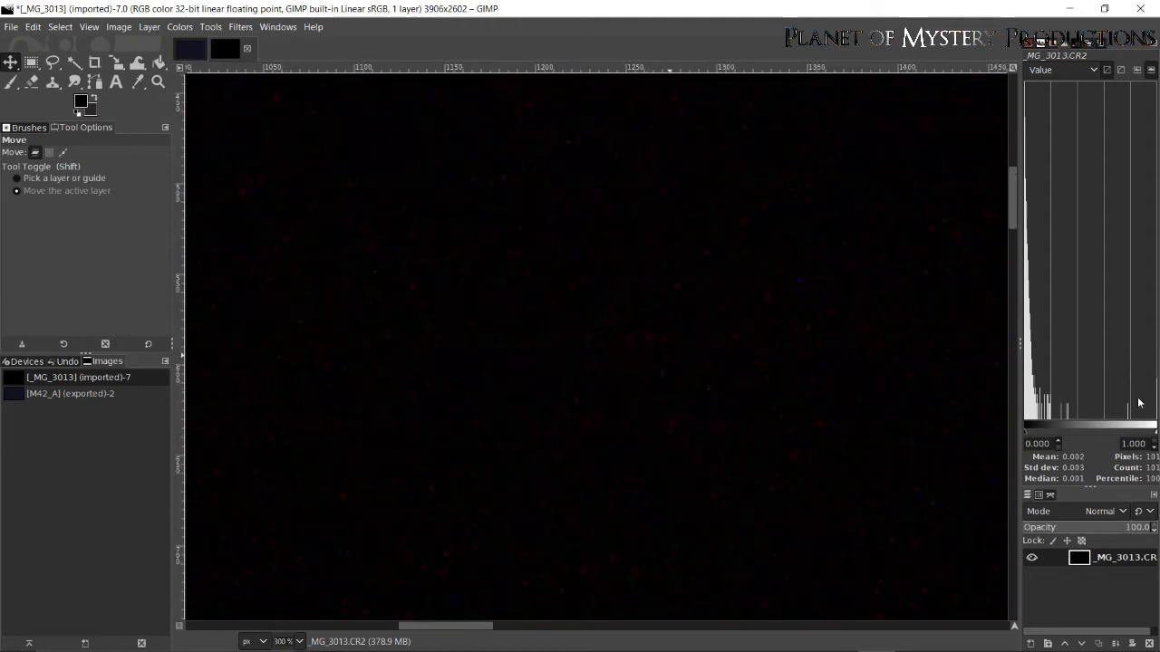
pyautogui.press('-')
pyautogui.press('-')
pyautogui.press('-')
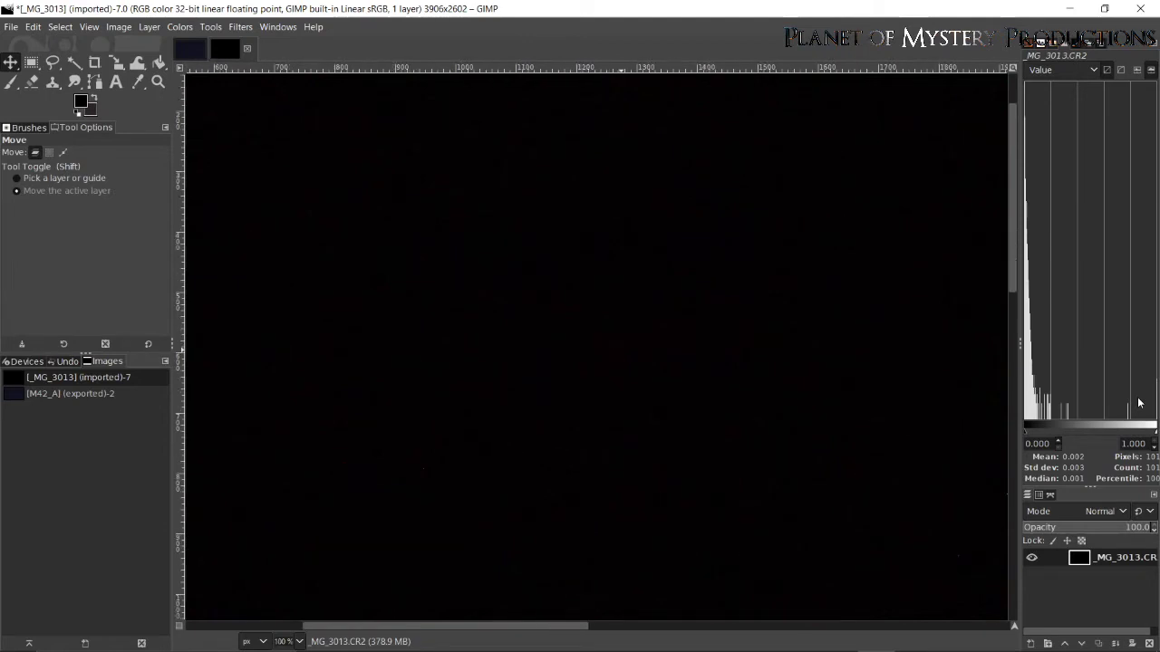
# Switch to DeepSkyStacker and load all RAW light frames from the Lights folder of M42_Unguided_JC
pyautogui.moveTo(841, 625)
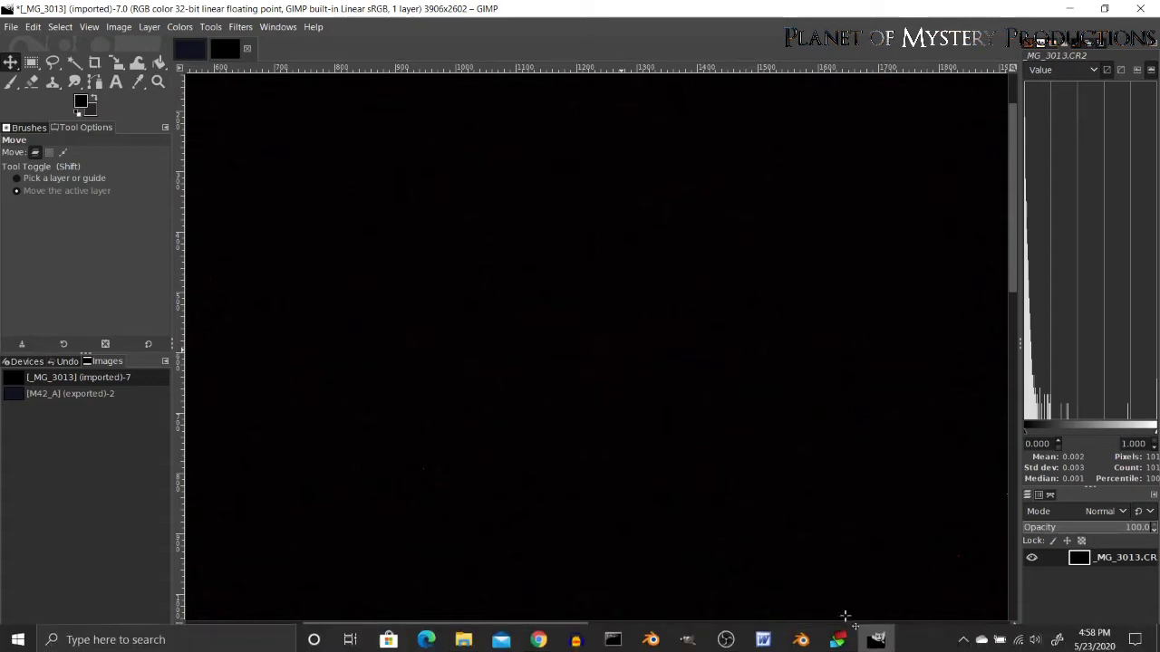
pyautogui.click(839, 638)
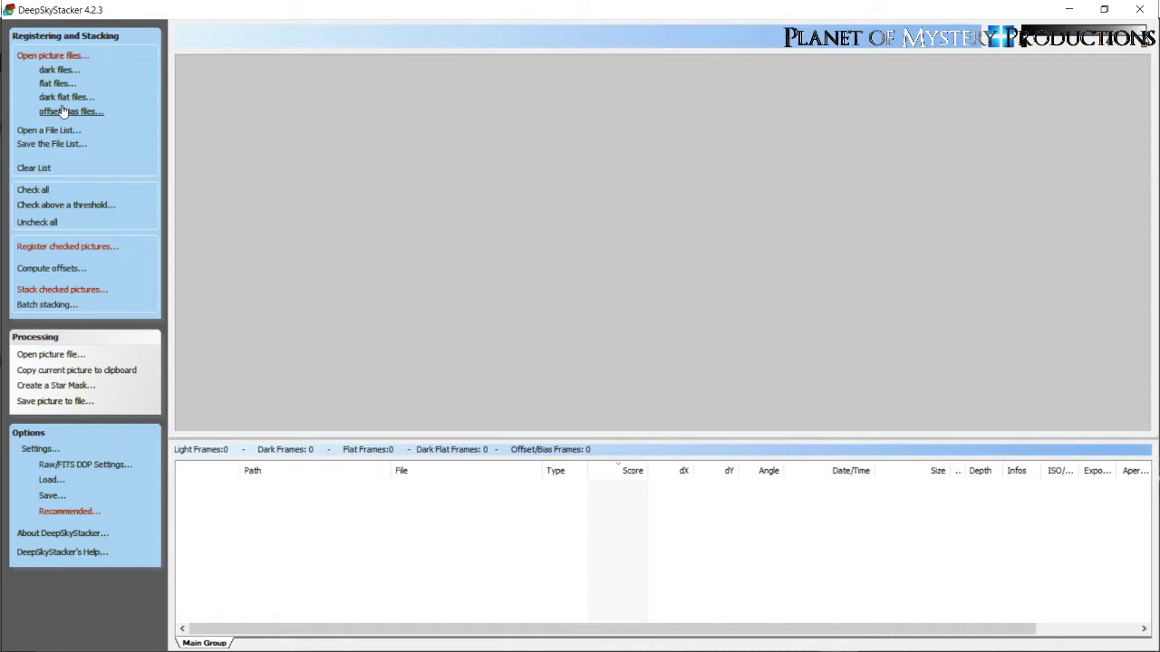
pyautogui.click(60, 58)
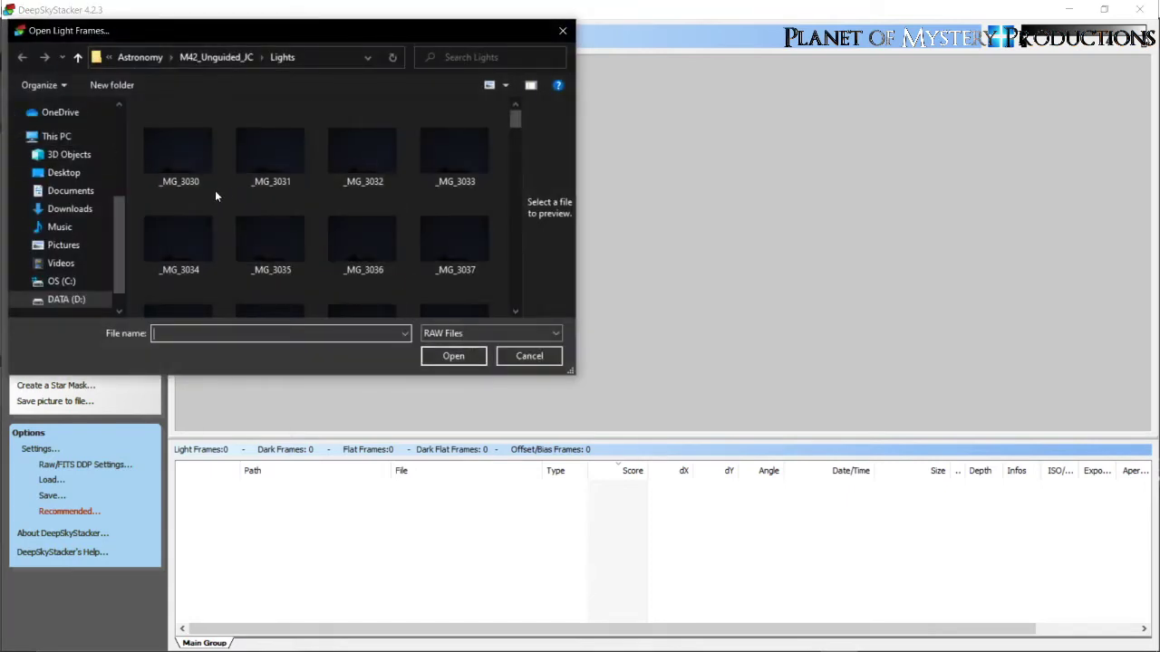
pyautogui.click(179, 161)
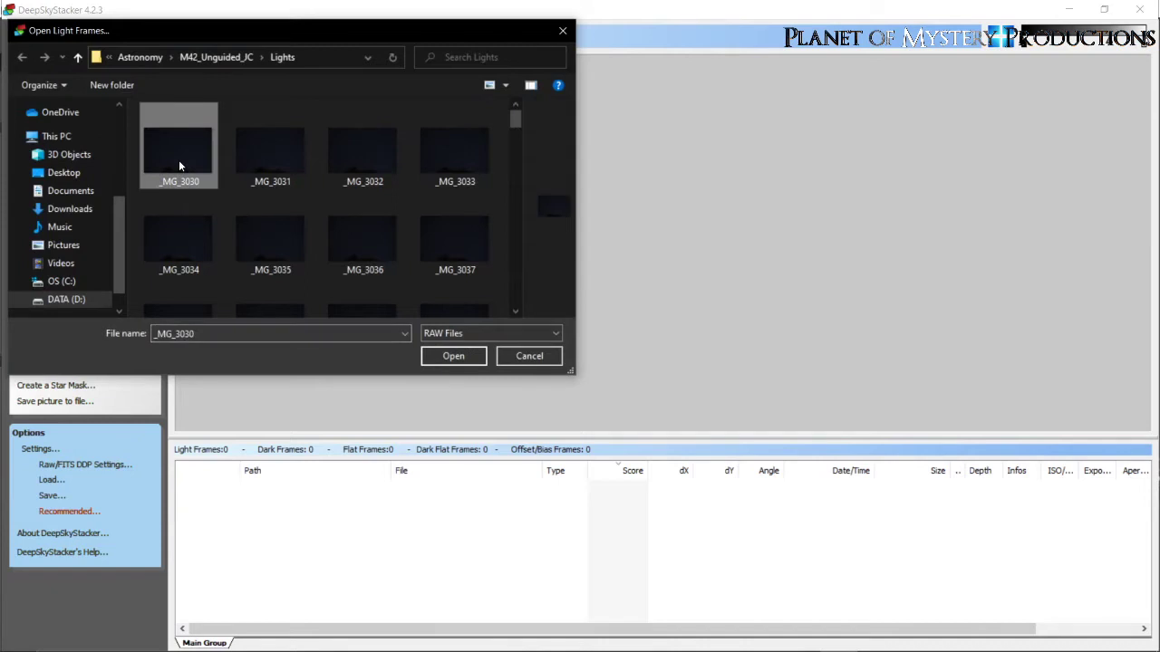
pyautogui.hotkey('ctrl', 'a')
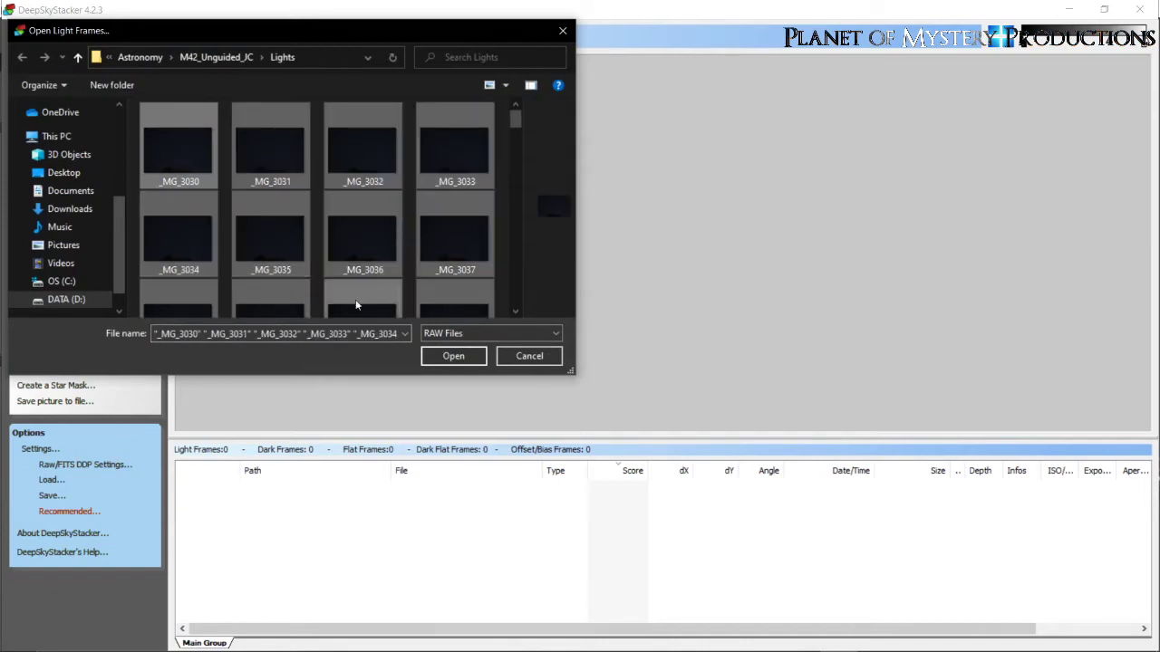
pyautogui.click(442, 356)
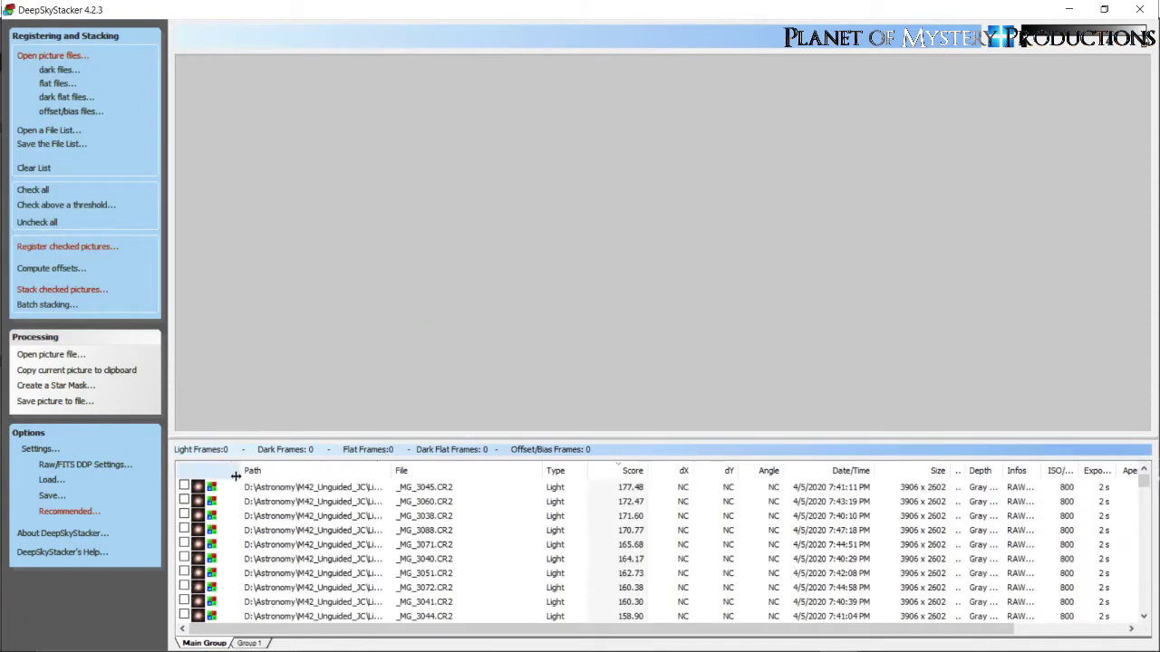
# Preview light frame _MG_3045.CR2 and check all loaded light frames for stacking
pyautogui.click(299, 488)
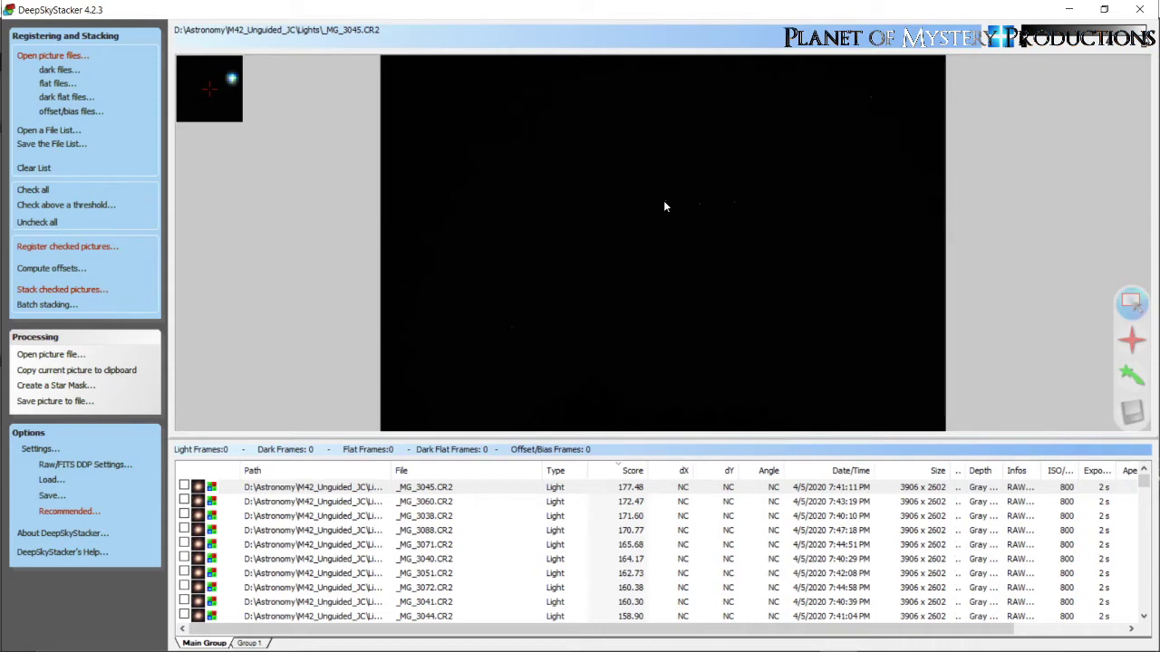
pyautogui.click(34, 191)
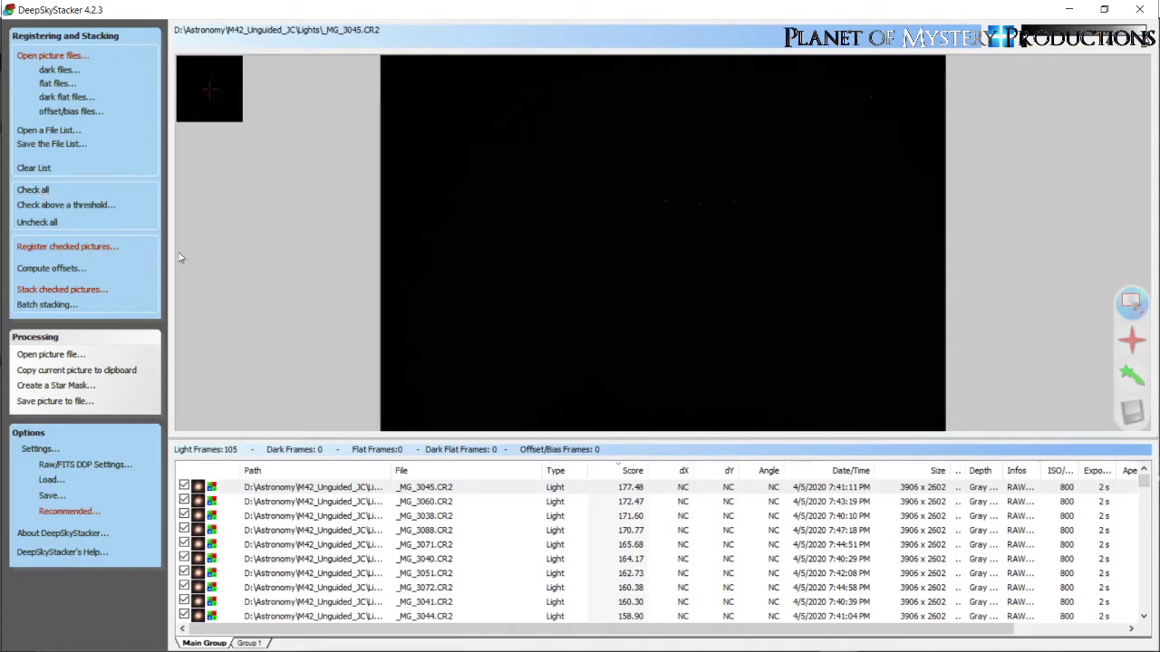
# Load dark frames _MG_3012 through _MG_3027 from the Darks folder
pyautogui.click(47, 70)
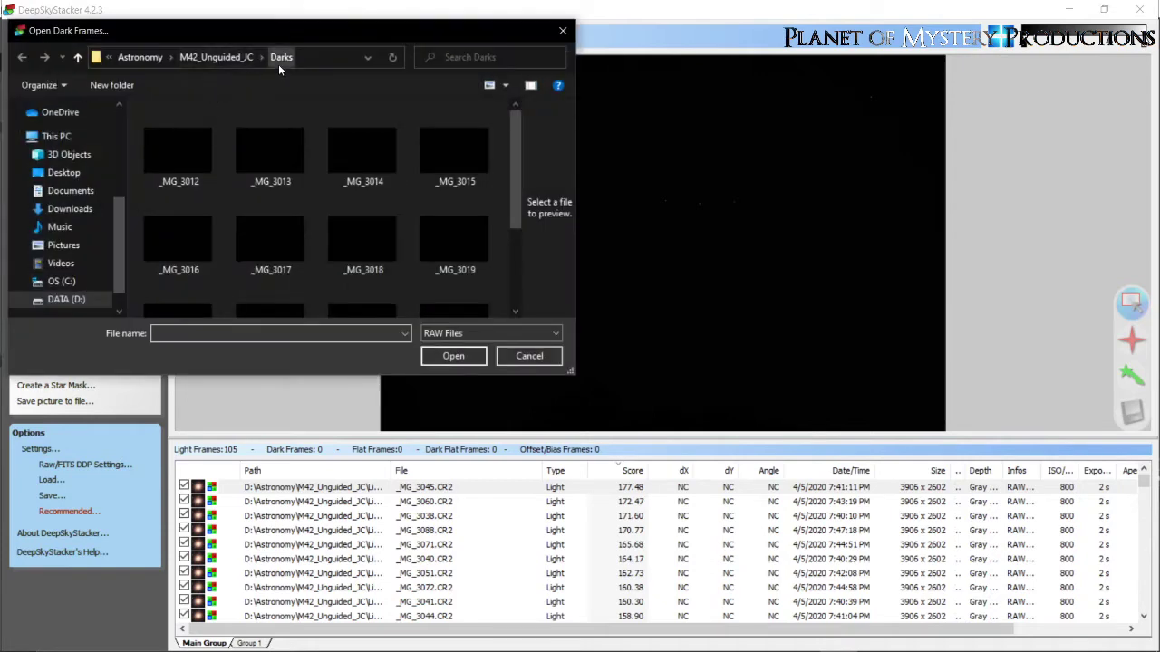
pyautogui.click(183, 150)
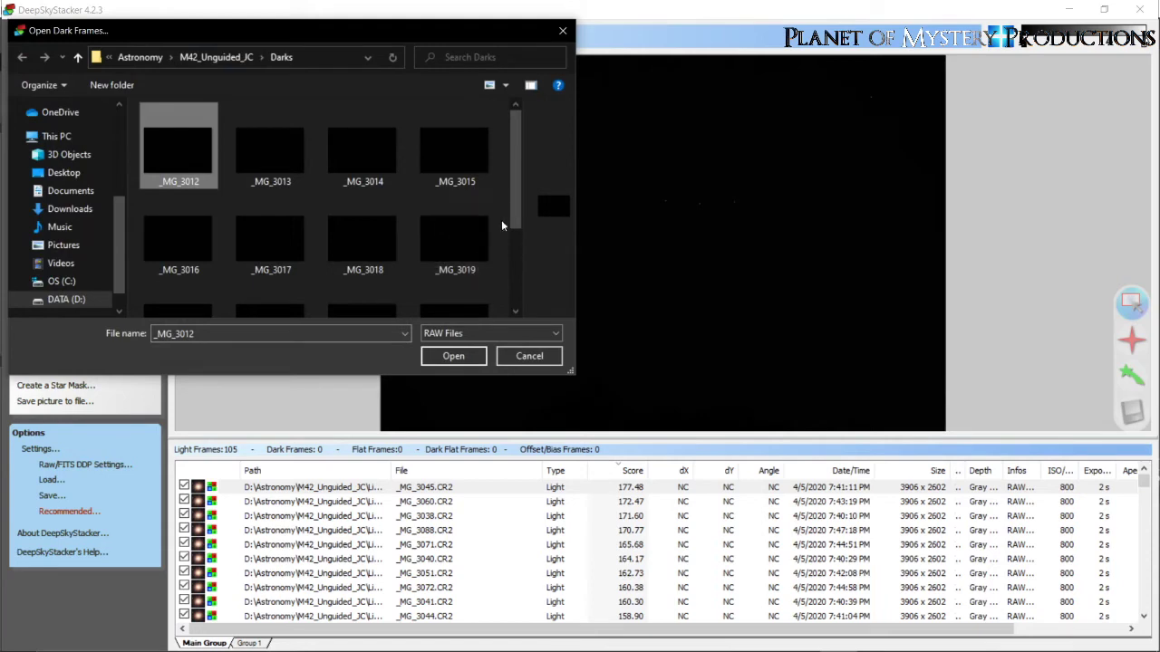
pyautogui.scroll(-3, 501, 225)
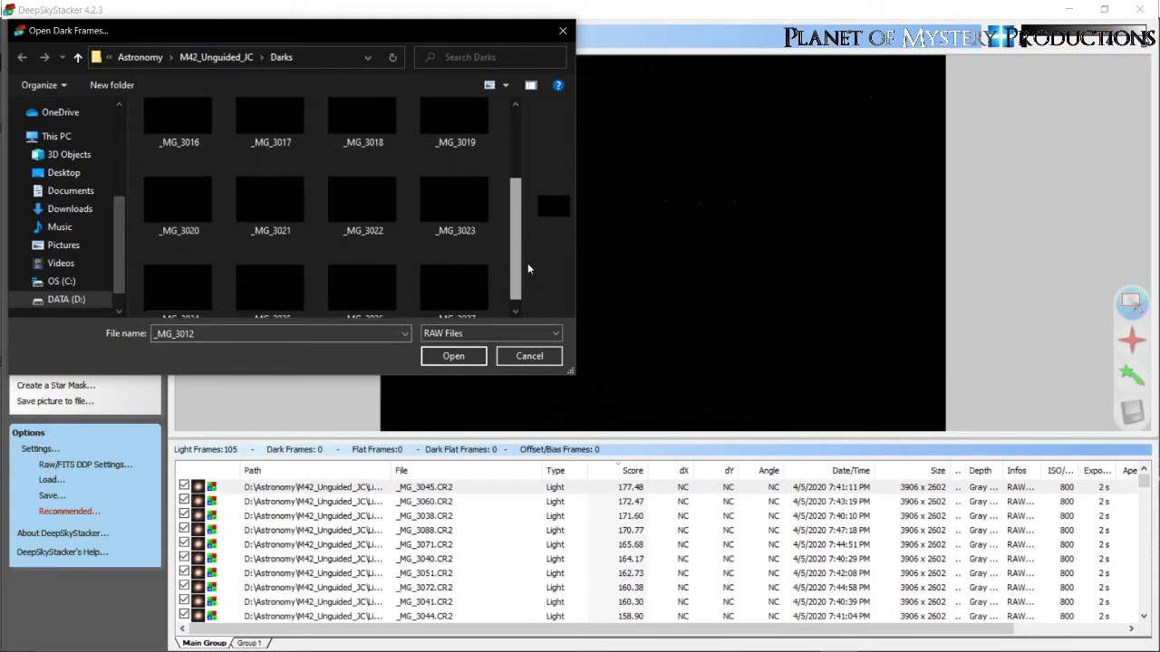
pyautogui.keyDown('shift'); pyautogui.click(474, 291); pyautogui.keyUp('shift')
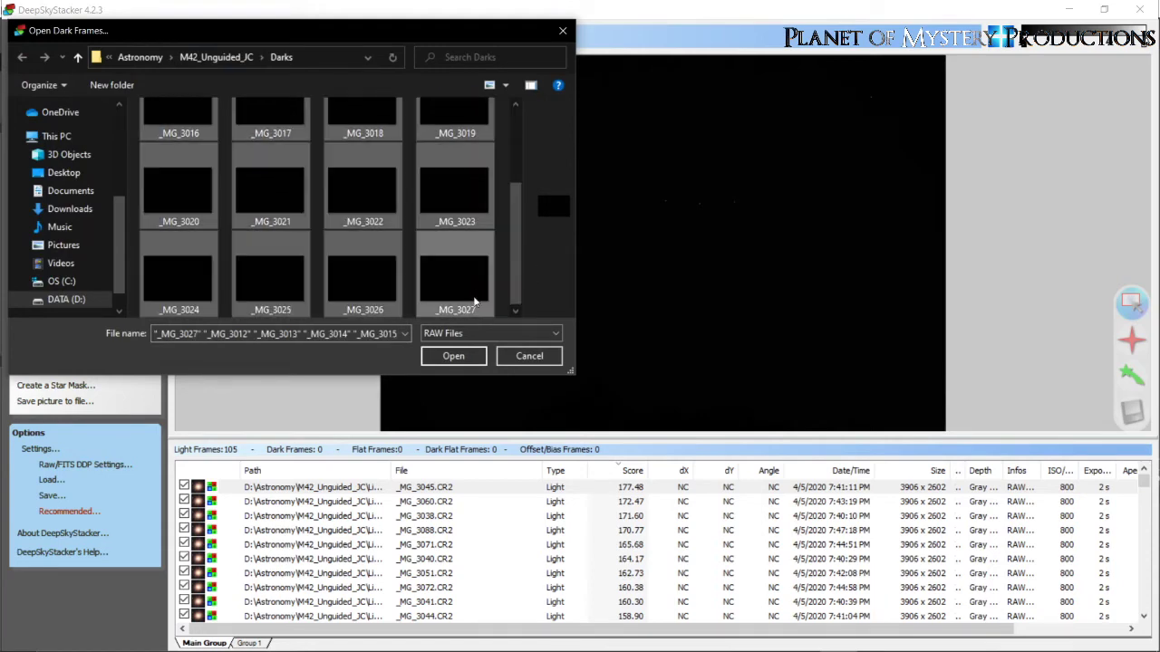
pyautogui.click(454, 356)
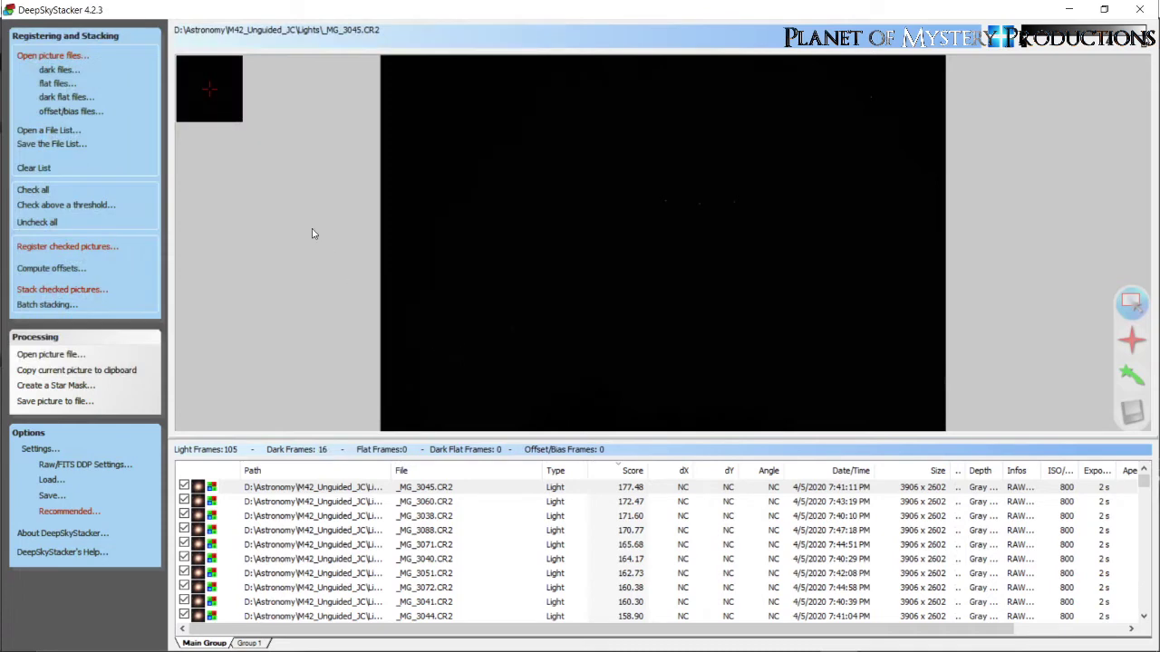
# Load flat frames _MG_3135 through _MG_3142 from the Flats folder
pyautogui.click(58, 84)
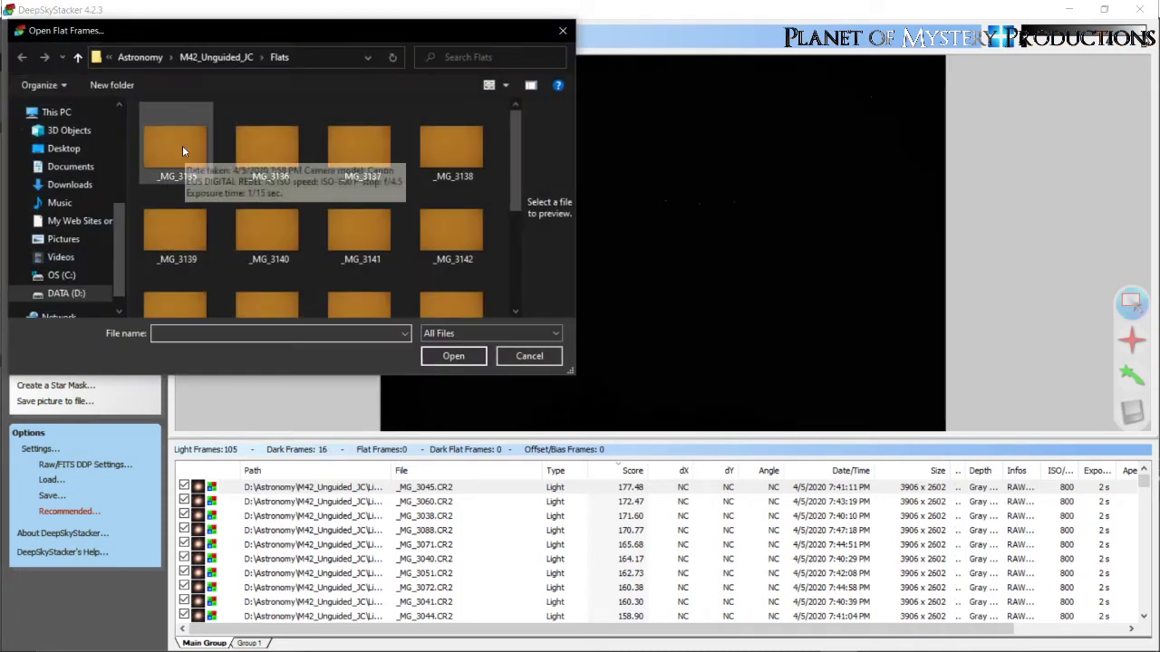
pyautogui.click(182, 151)
pyautogui.moveTo(517, 160); pyautogui.dragTo(533, 271)
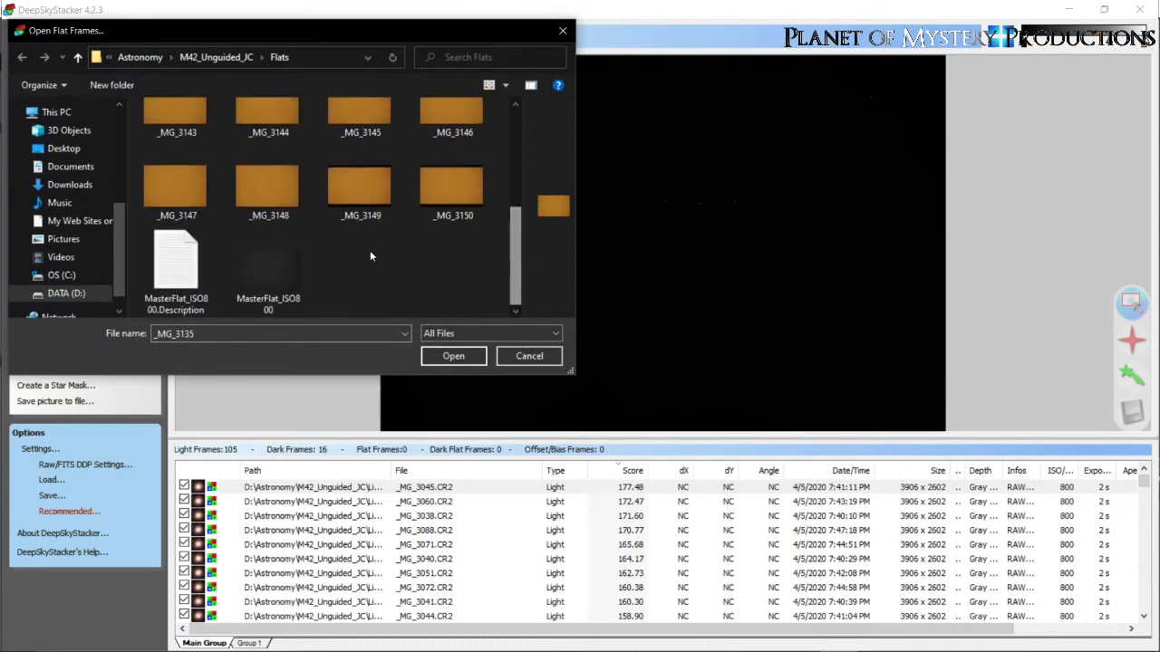
pyautogui.moveTo(514, 225); pyautogui.dragTo(493, 109)
pyautogui.keyDown('shift'); pyautogui.click(457, 214); pyautogui.keyUp('shift')
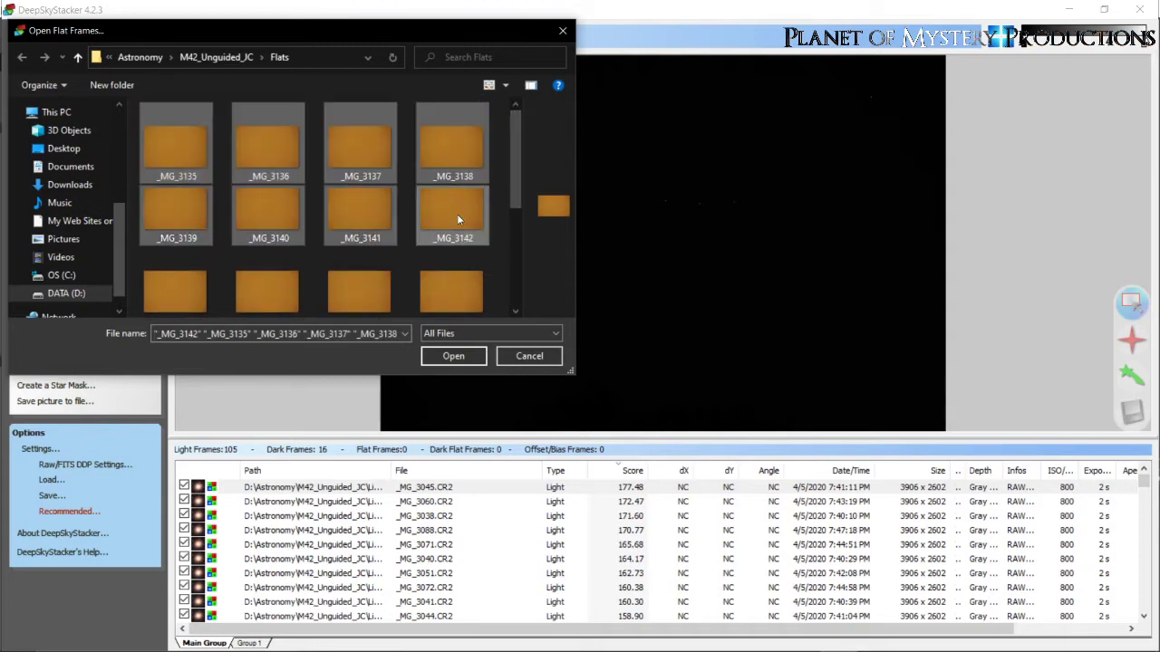
pyautogui.click(453, 355)
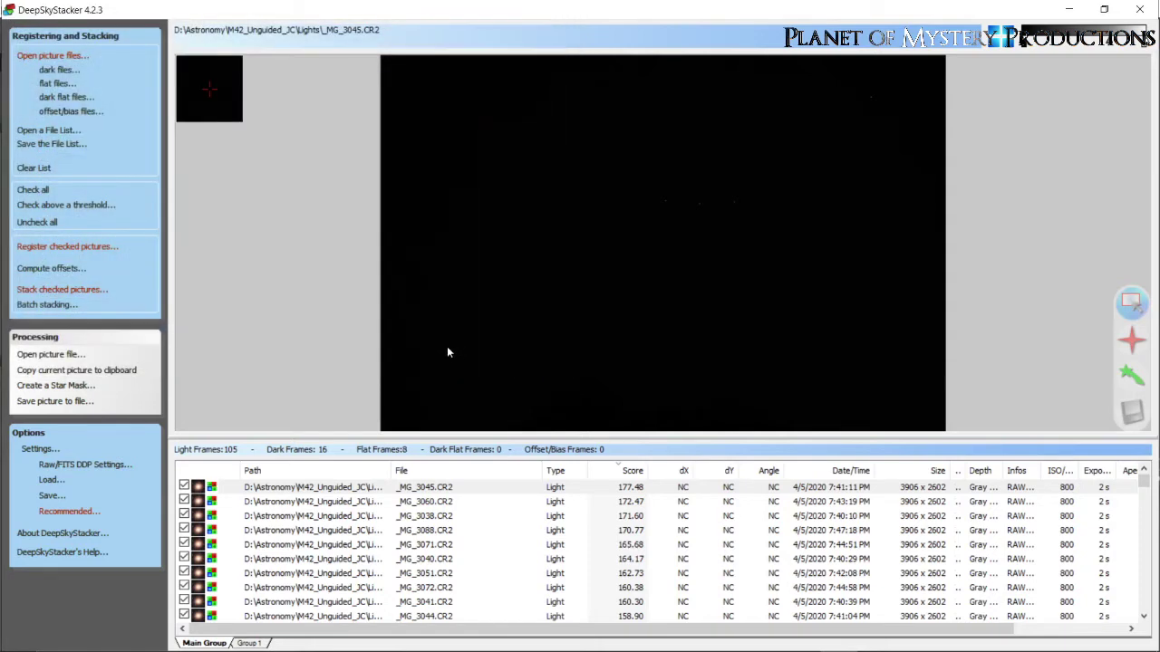
# Load offset/bias frames _MG_2996 through _MG_3003 from the Biases folder
pyautogui.click(63, 113)
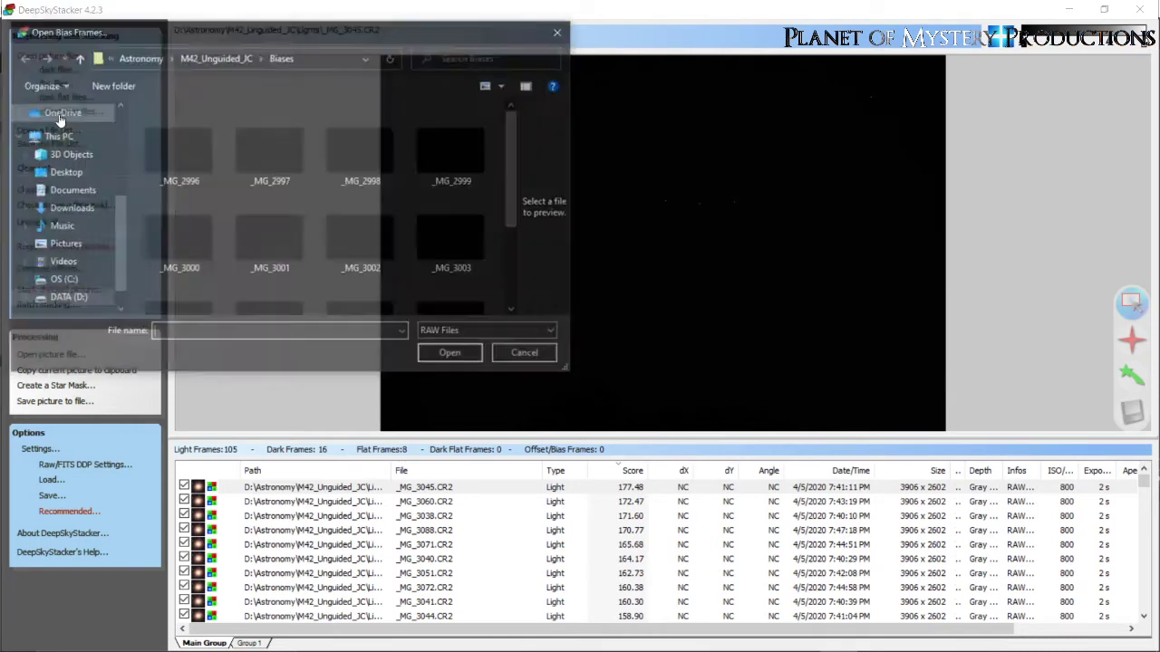
pyautogui.click(174, 181)
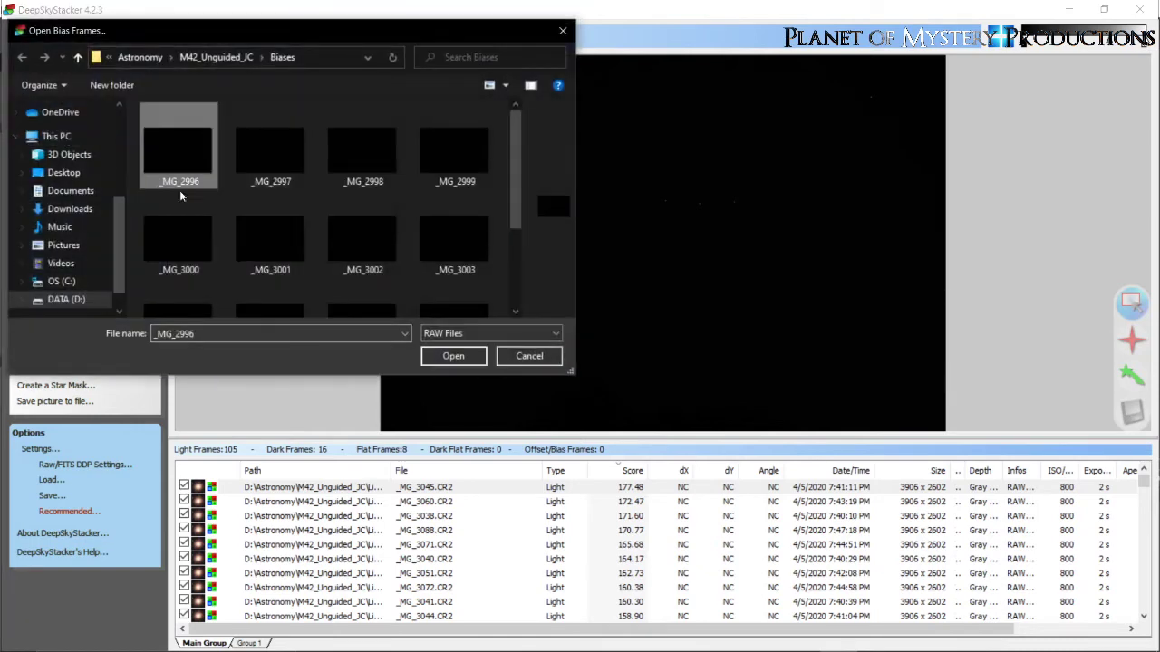
pyautogui.keyDown('shift'); pyautogui.click(465, 254); pyautogui.keyUp('shift')
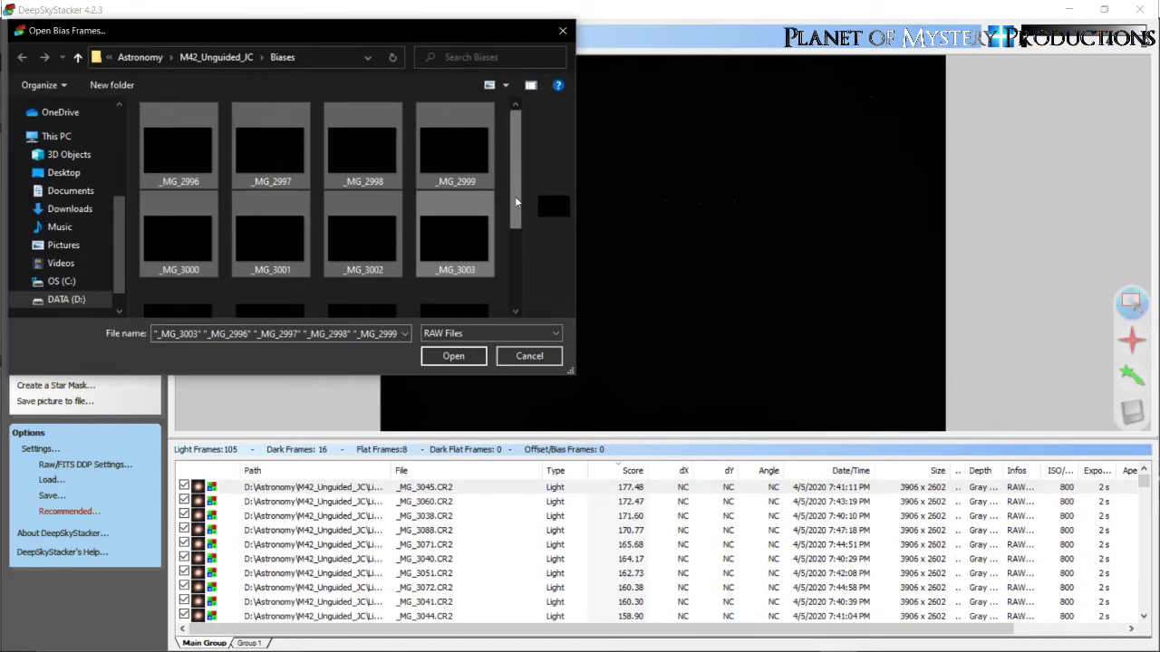
pyautogui.scroll(-3, 517, 202)
pyautogui.scroll(2, 510, 173)
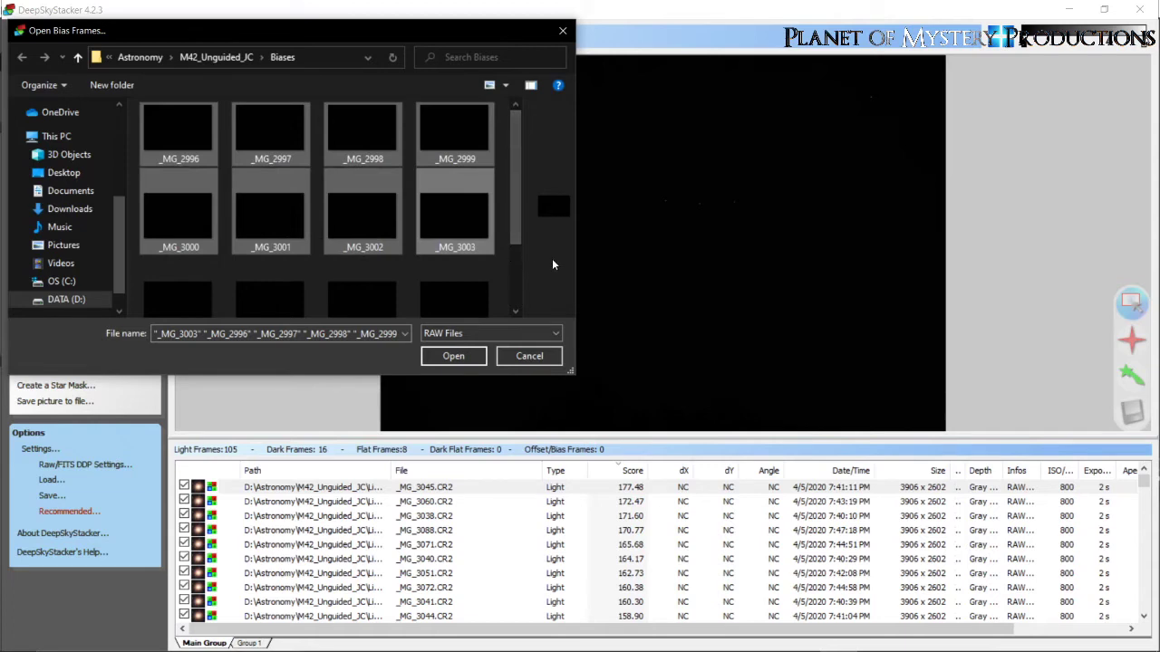
pyautogui.click(453, 356)
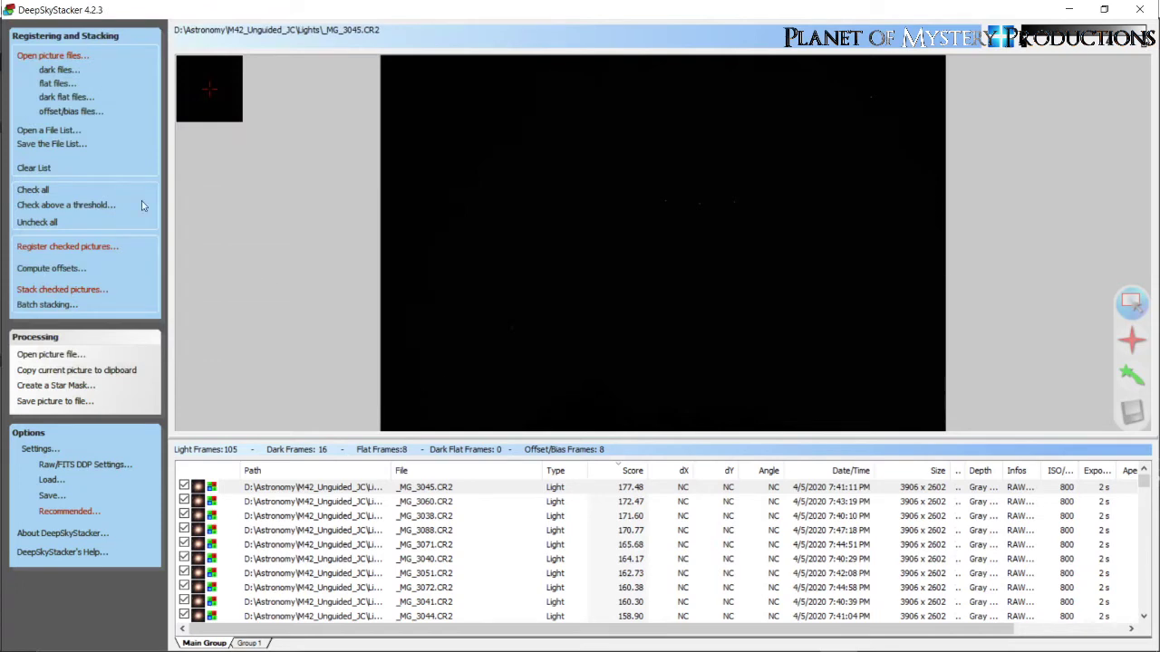
# Open the registration settings for the checked pictures and compute the number of detected stars at the current detection threshold
pyautogui.click(50, 249)
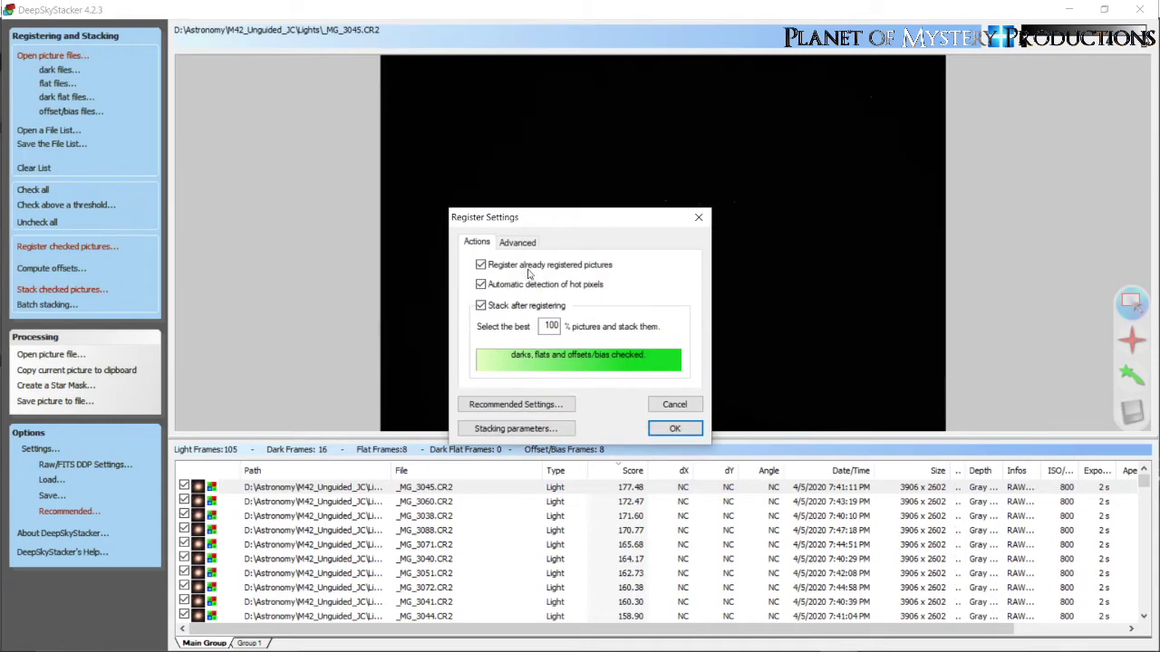
pyautogui.click(525, 243)
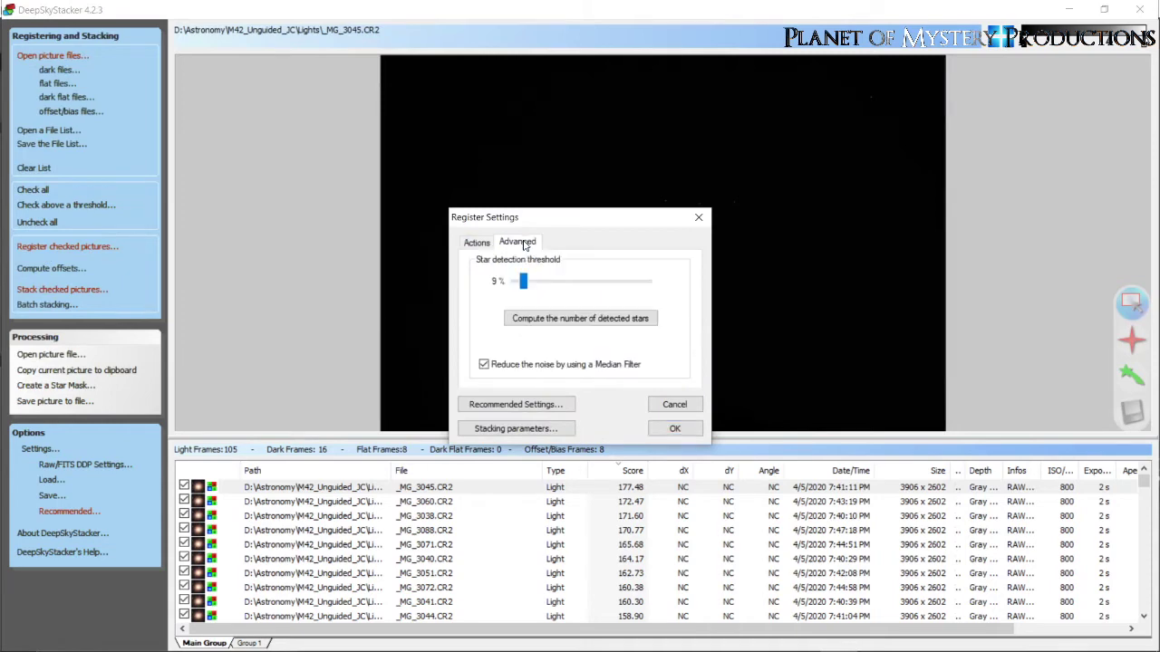
pyautogui.click(601, 320)
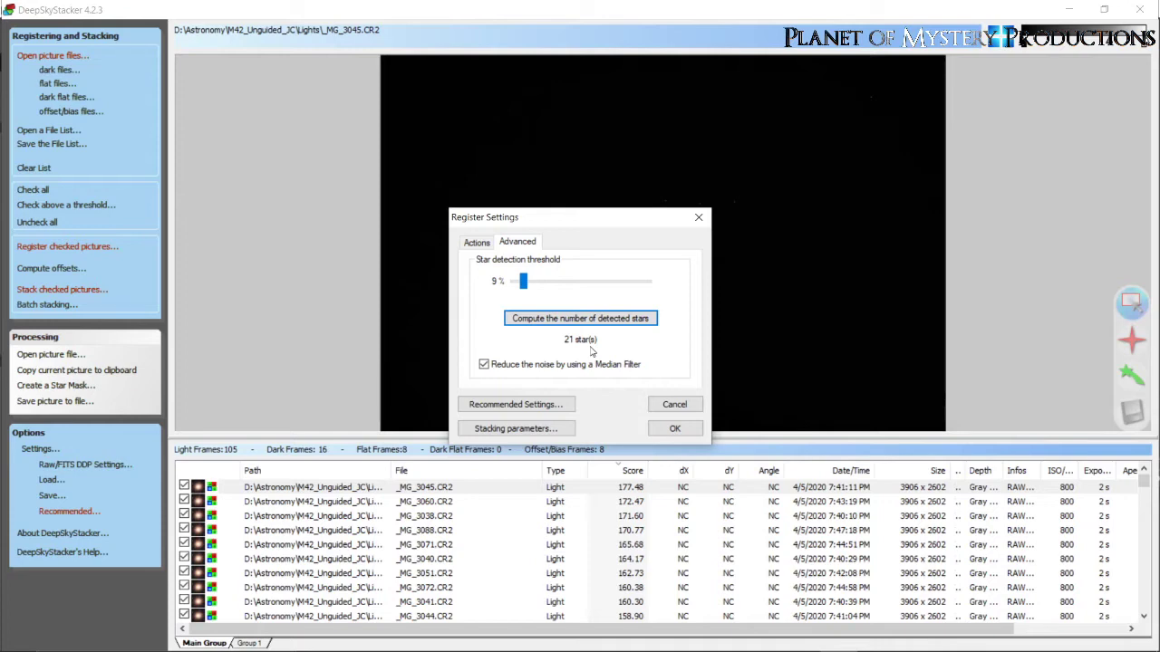
# Review the recommended settings for calibration and for combining light, bias, dark and flat frames, keeping the current choices
pyautogui.click(531, 406)
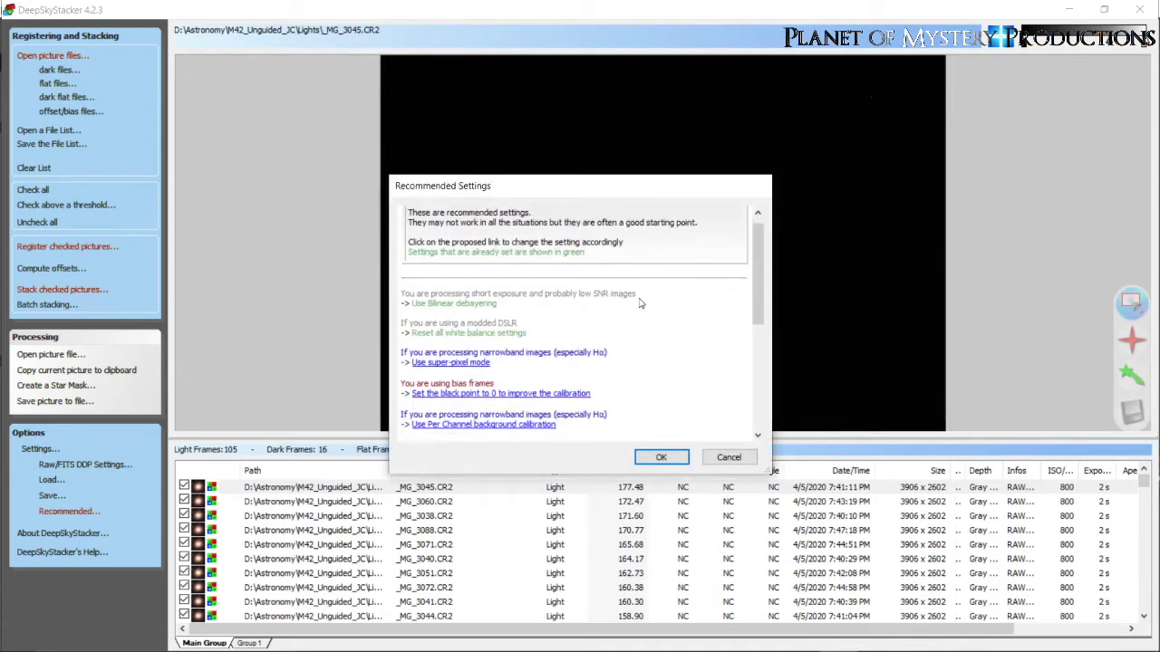
pyautogui.scroll(-3, 640, 305)
pyautogui.scroll(-3, 640, 305)
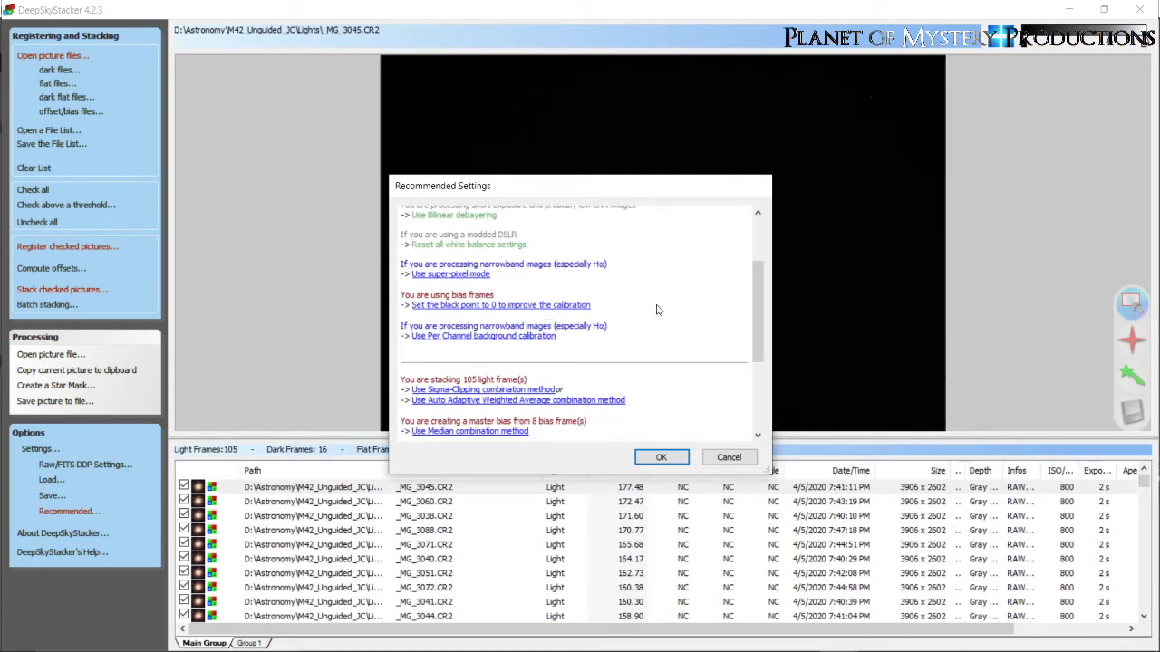
pyautogui.scroll(-2, 688, 291)
pyautogui.scroll(-7, 659, 291)
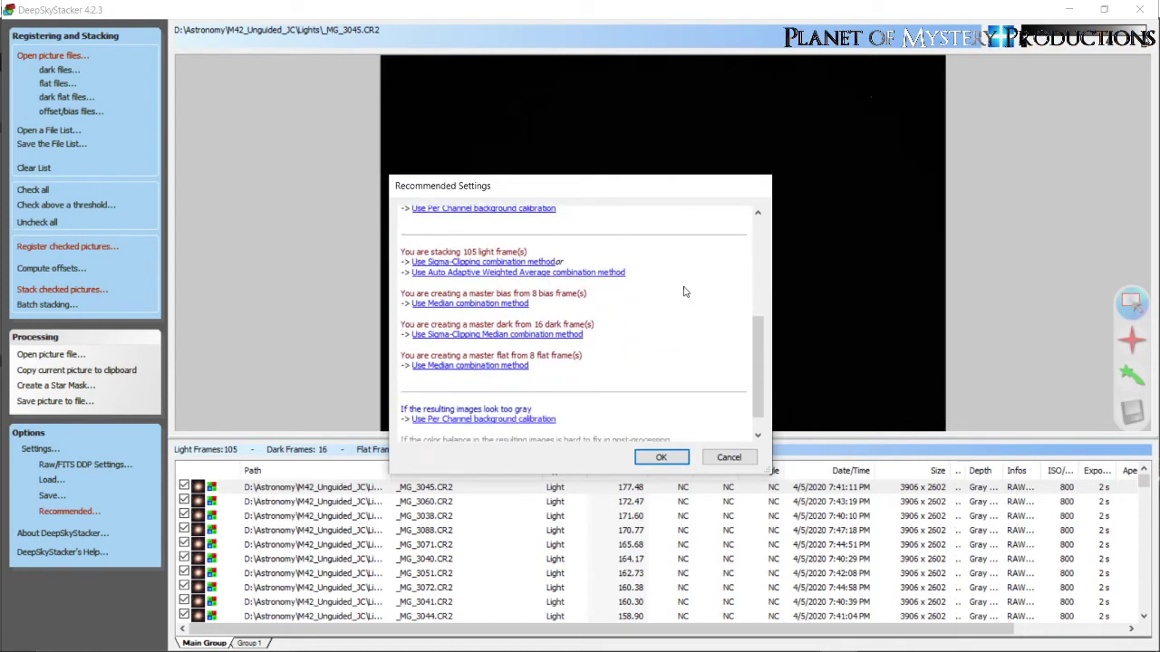
pyautogui.click(661, 457)
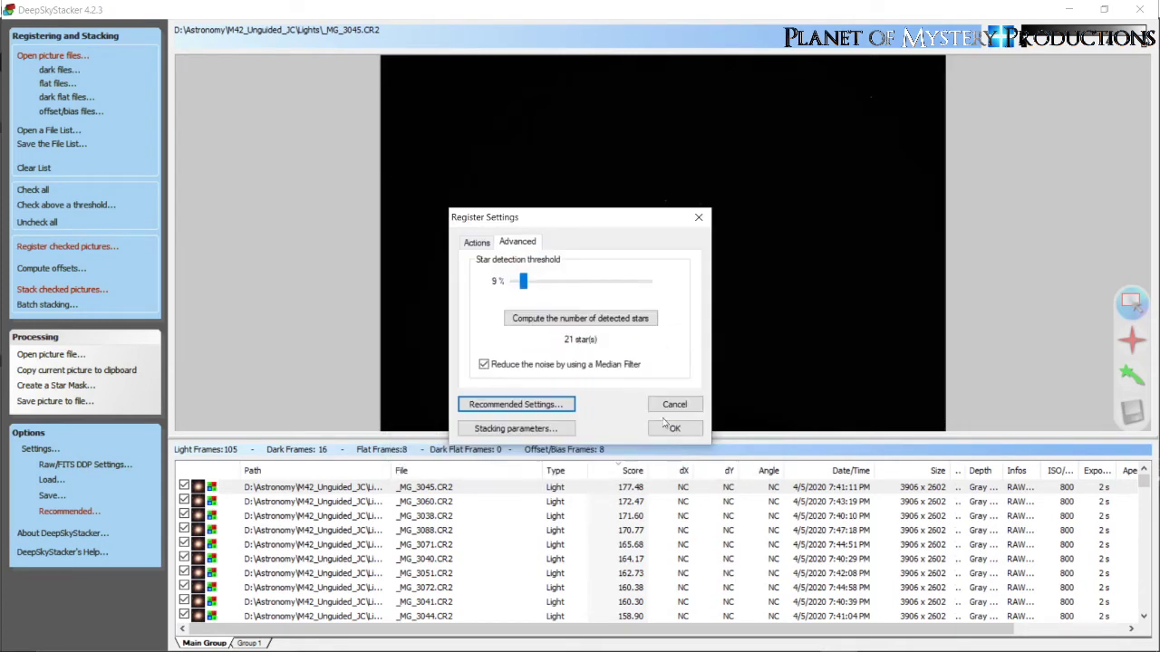
# Set the stacking mode for the light frames to Kappa-Sigma clipping in the stacking parameters
pyautogui.click(530, 429)
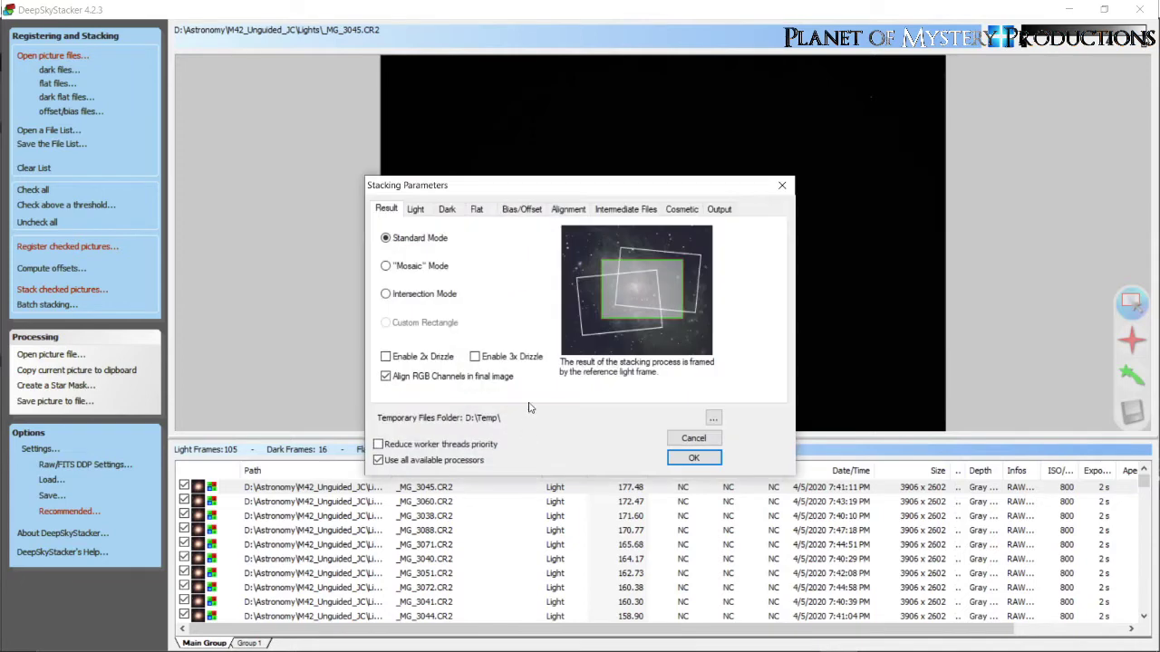
pyautogui.click(416, 209)
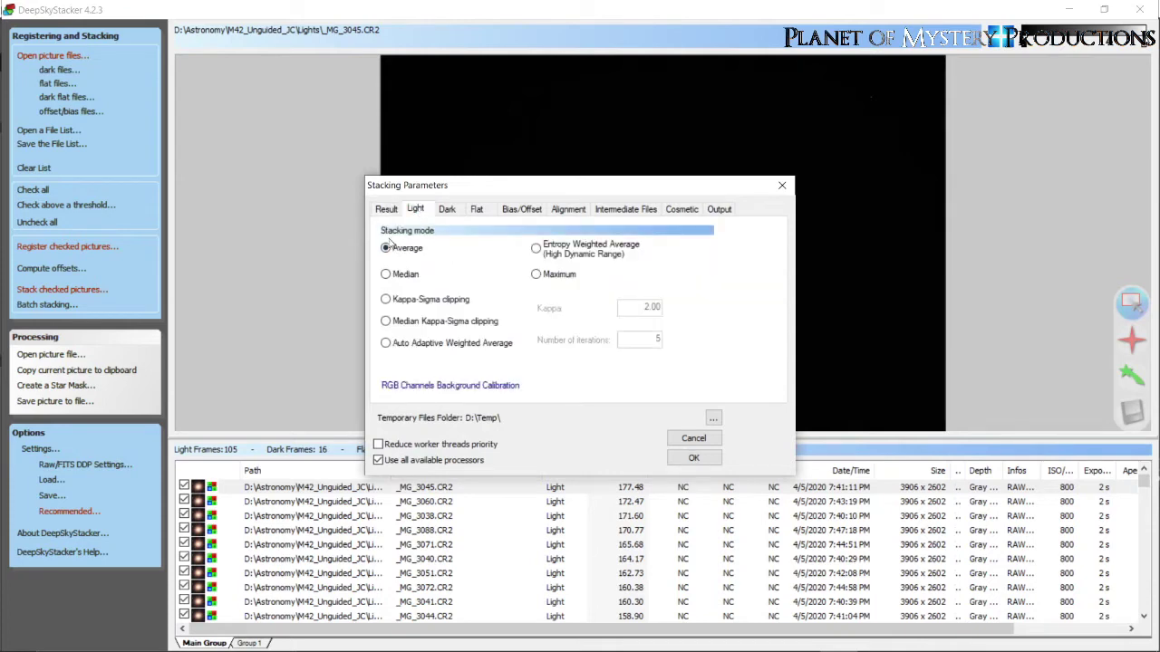
pyautogui.click(386, 301)
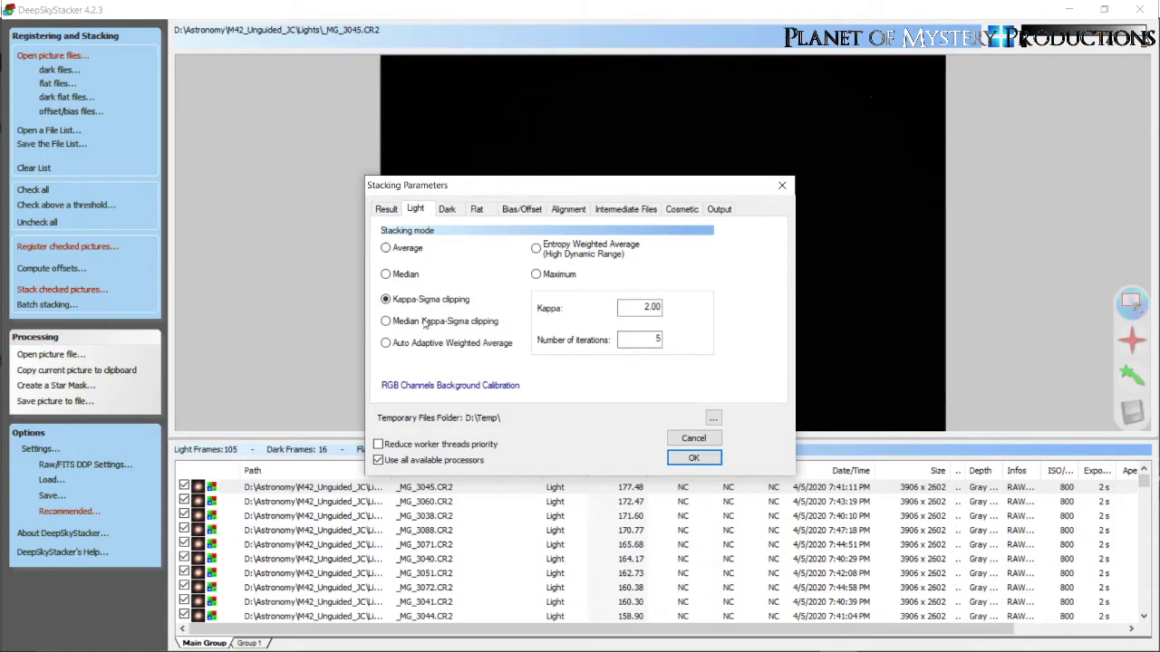
# Review the stacking parameters for dark, flat and bias/offset frames, the alignment method and the output file settings
pyautogui.click(453, 210)
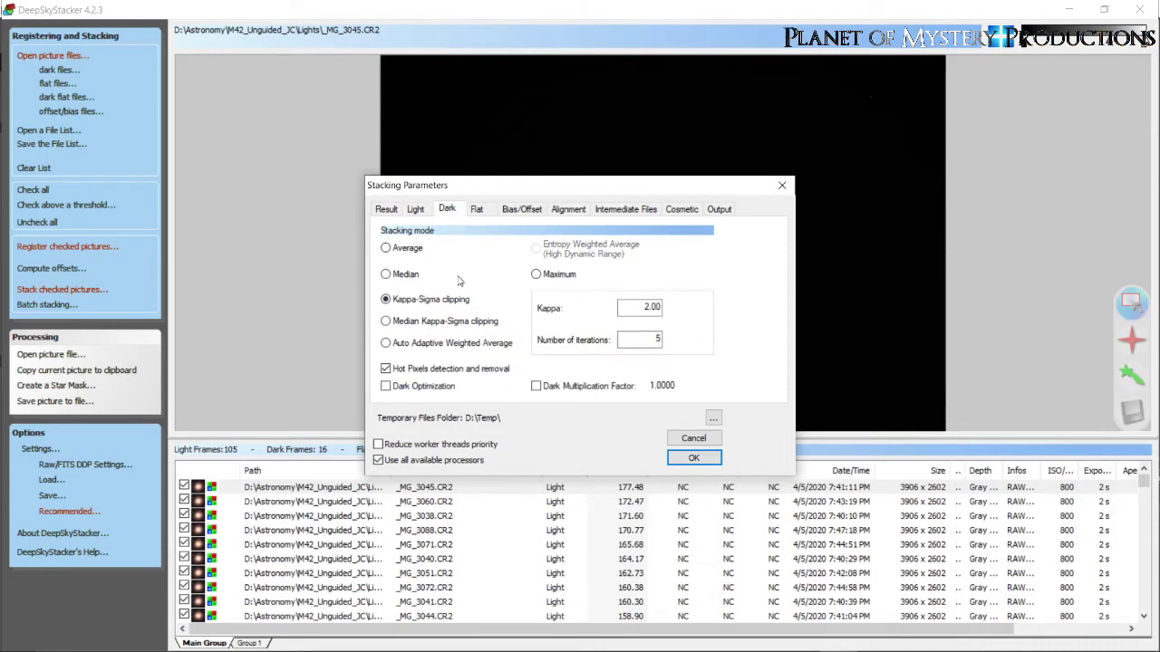
pyautogui.click(487, 210)
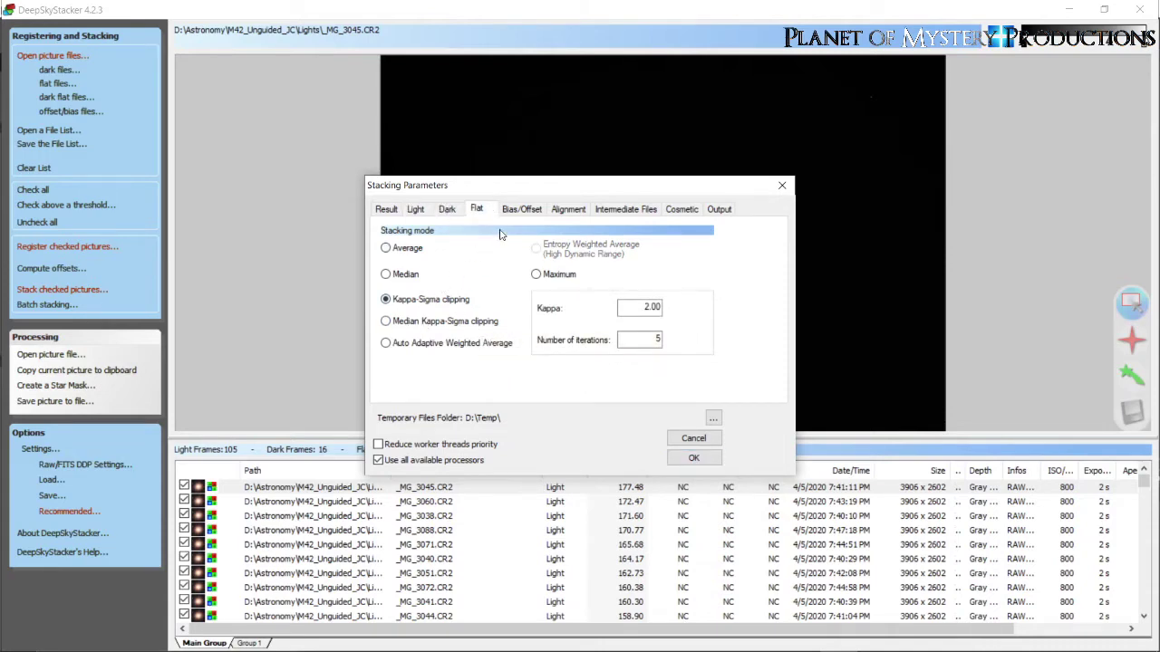
pyautogui.click(517, 214)
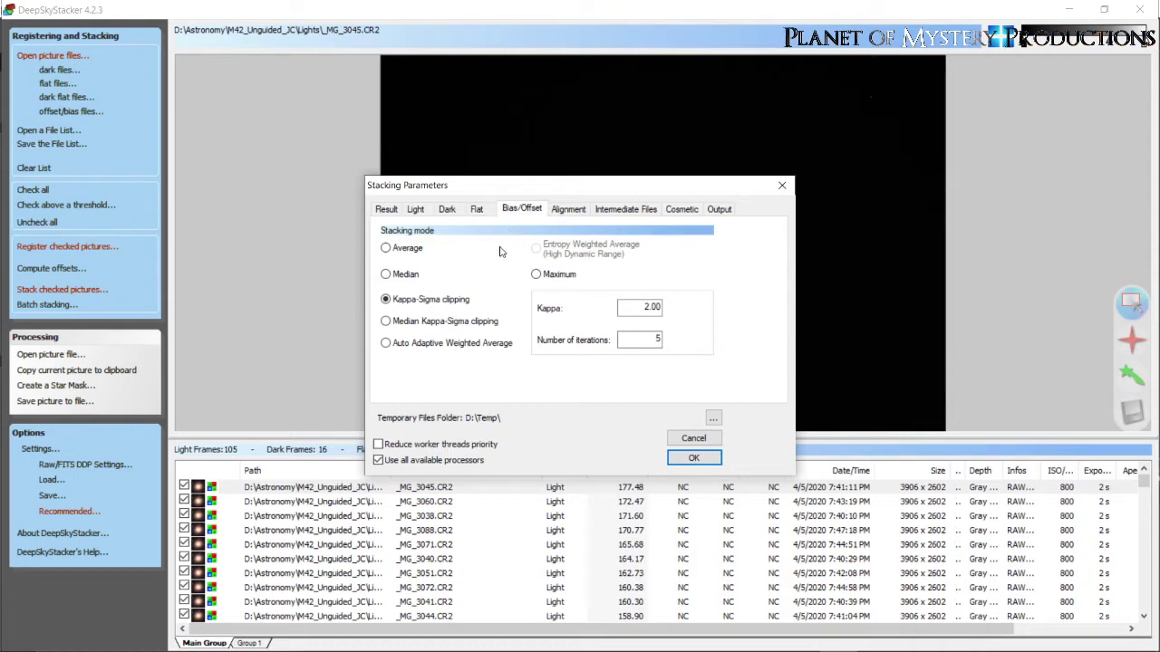
pyautogui.click(571, 214)
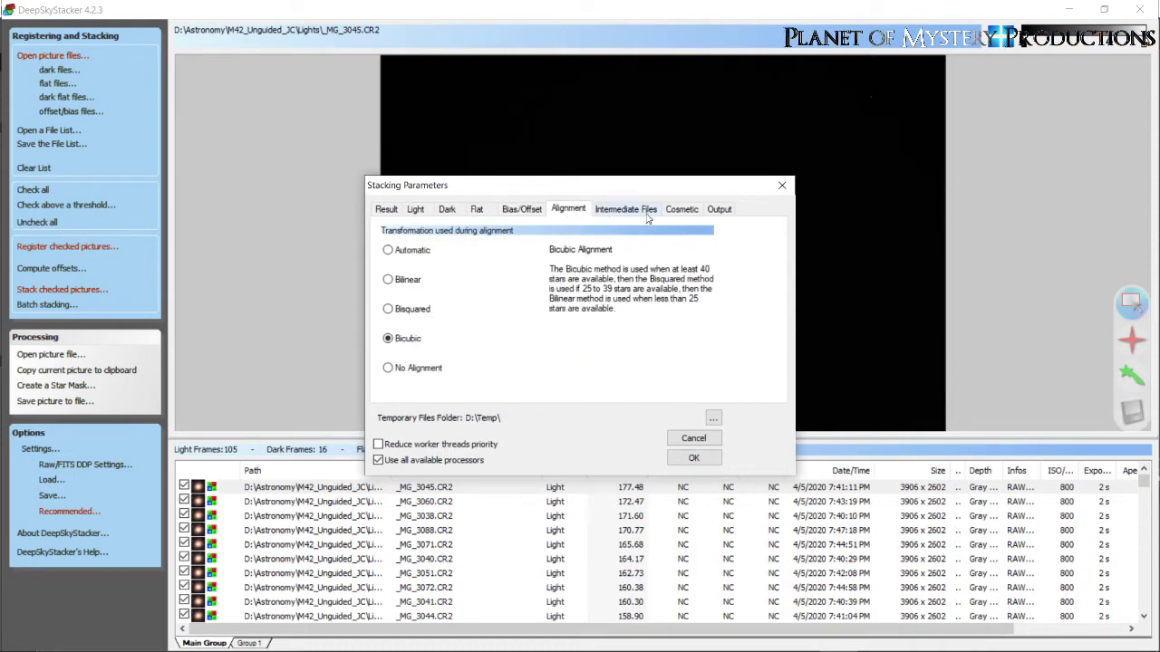
pyautogui.click(718, 209)
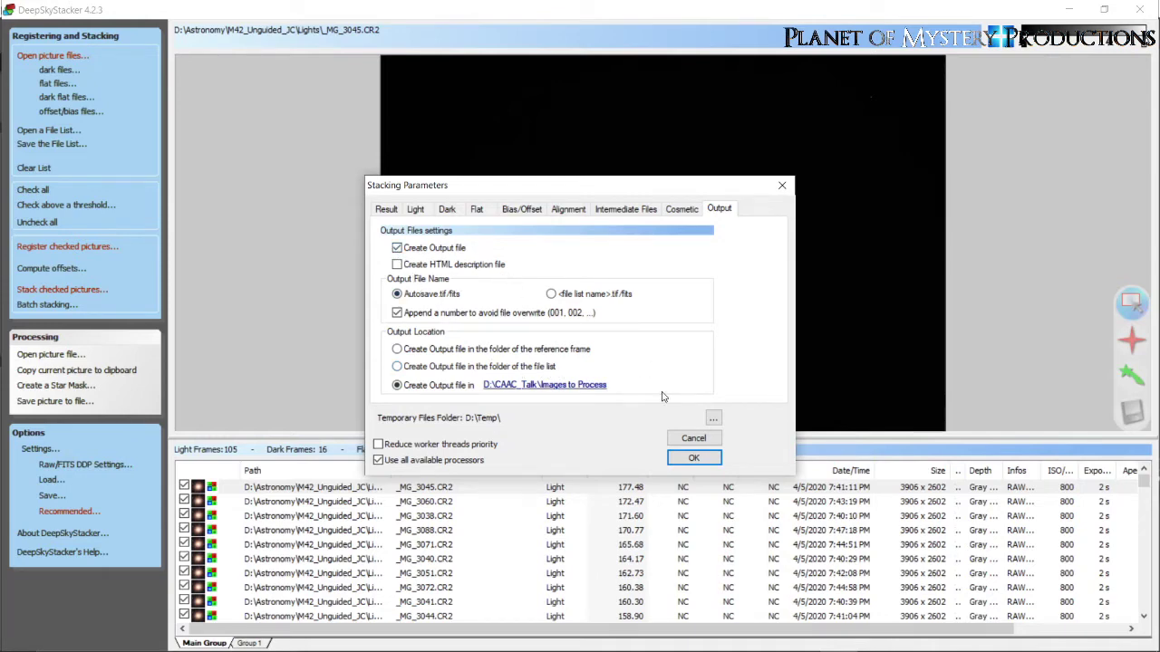
# Accept the stacking parameters and registration settings, and run the registration and stacking of the checked pictures
pyautogui.click(694, 458)
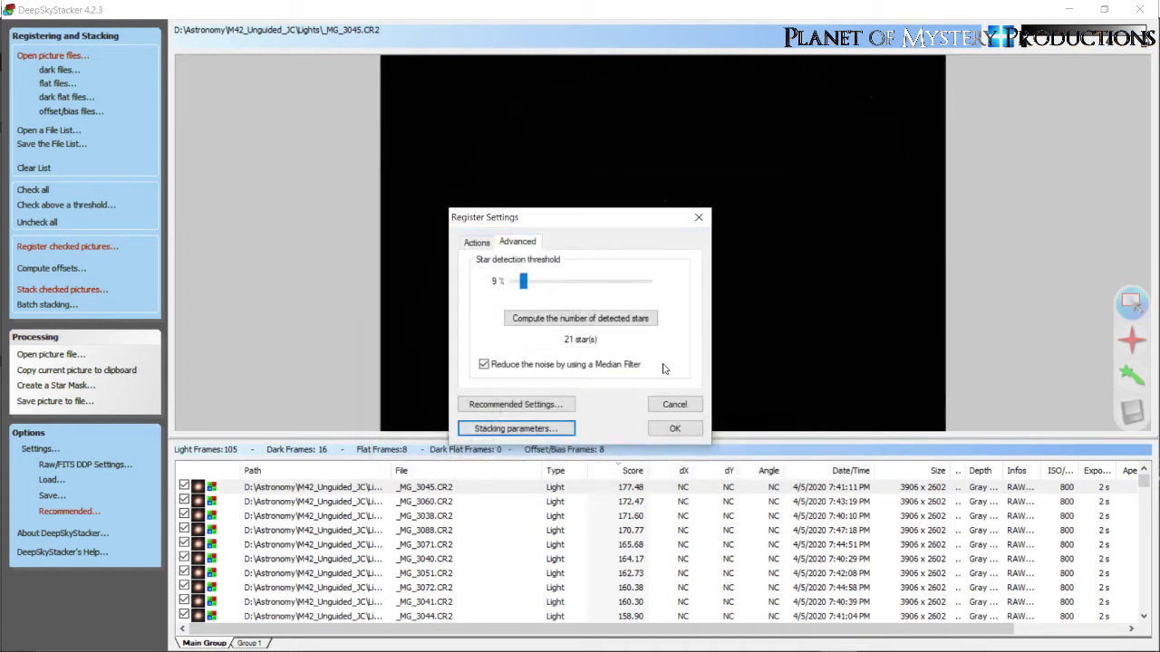
pyautogui.click(678, 429)
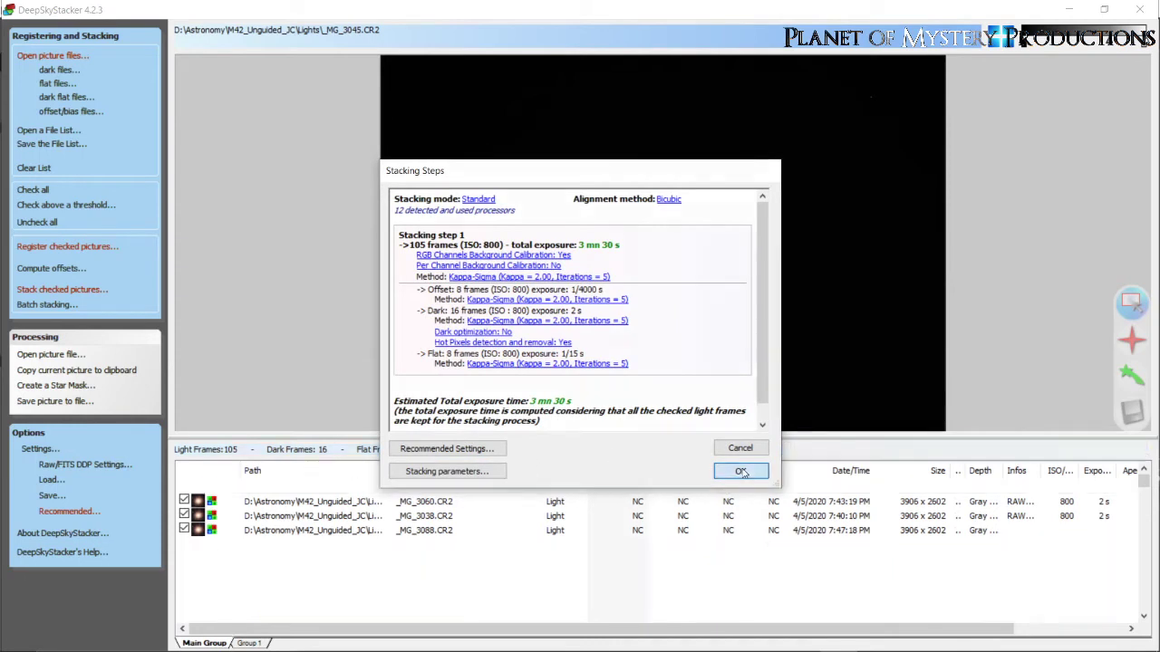
pyautogui.click(740, 472)
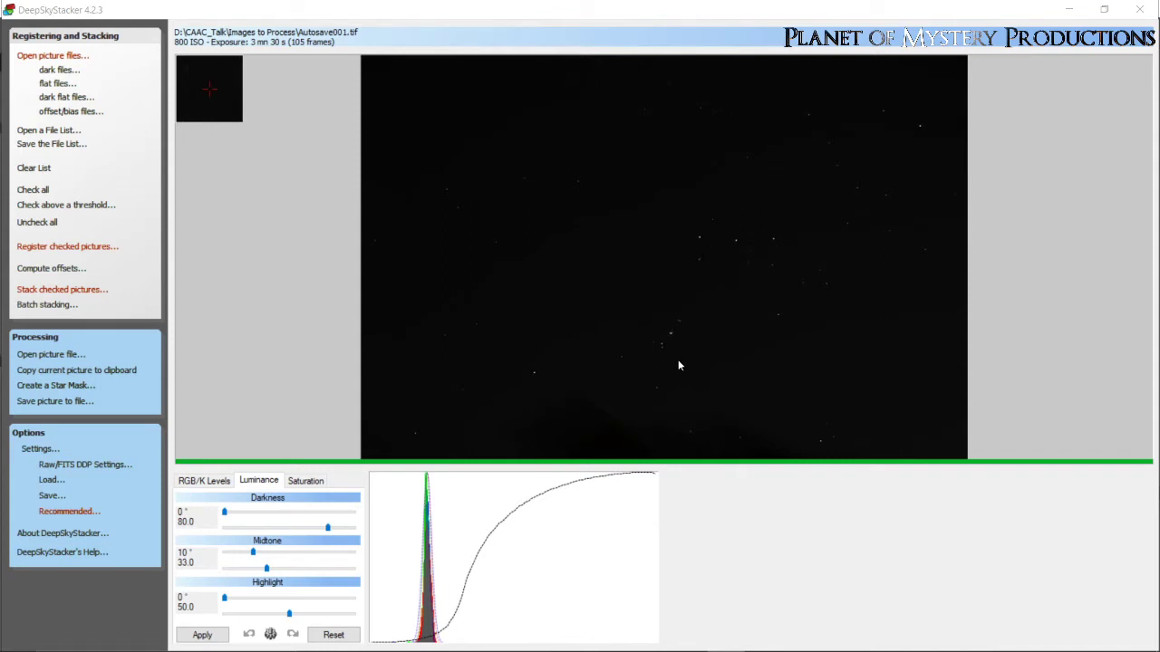
# Lower the stacked image's luminance midtone value to 24.0 and apply the adjustment
pyautogui.moveTo(269, 573); pyautogui.dragTo(255, 573)
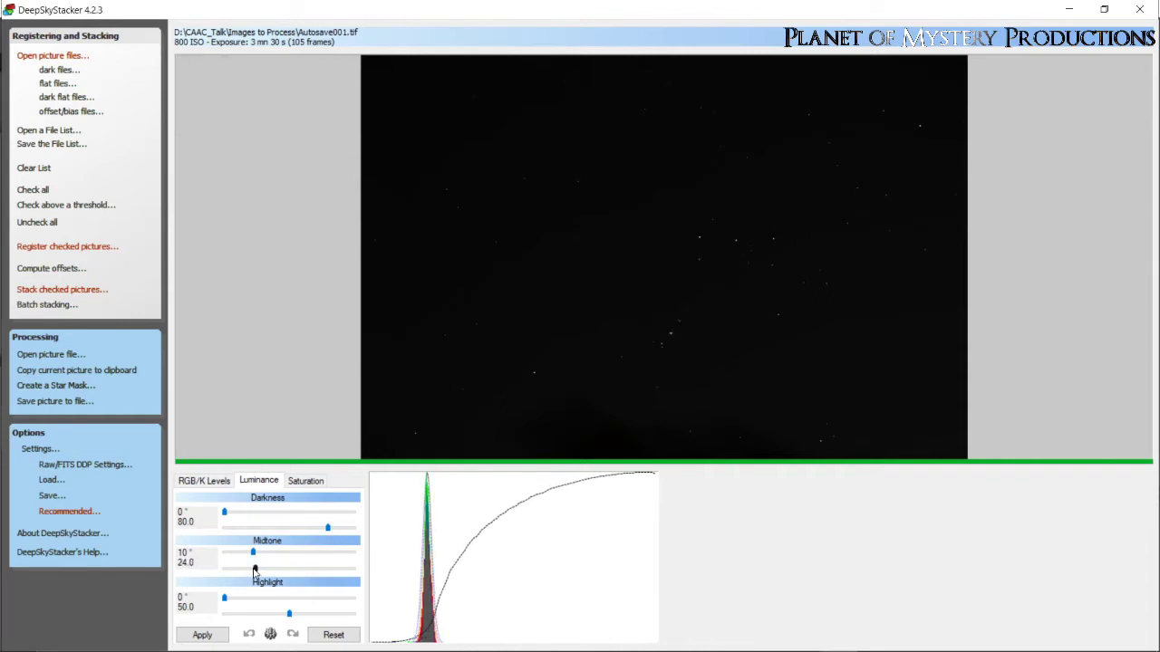
pyautogui.click(218, 636)
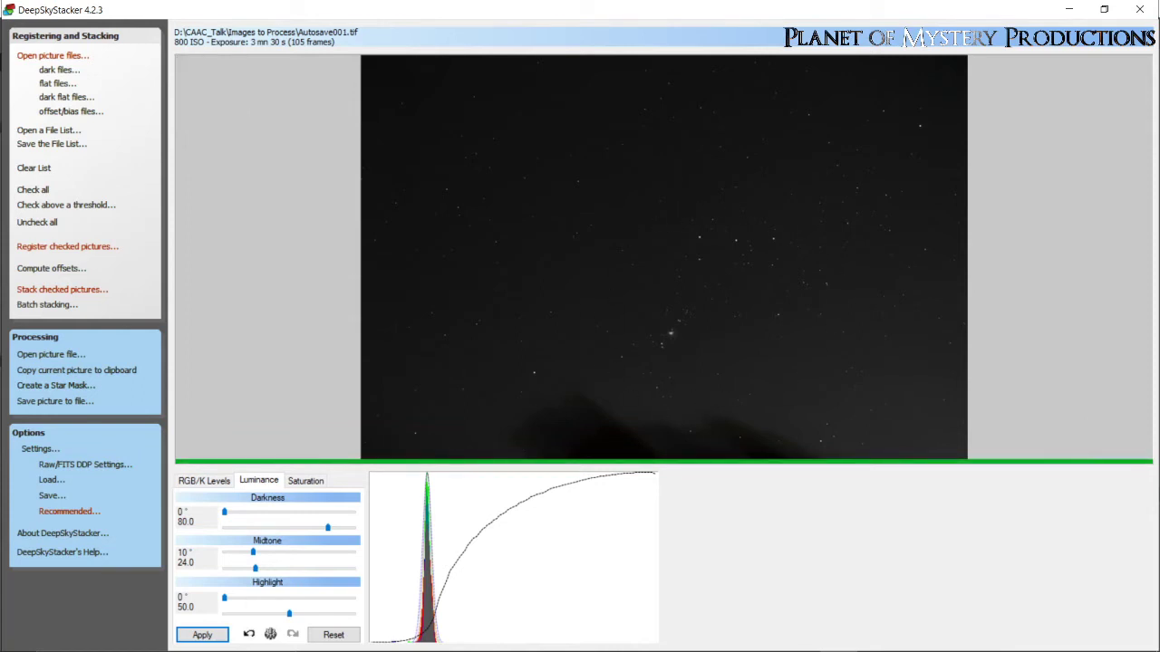
# Switch to GIMP and open Autosave001.tif from the CAAC_Talk\Images to Process folder on DATA (D:)
pyautogui.moveTo(688, 643)
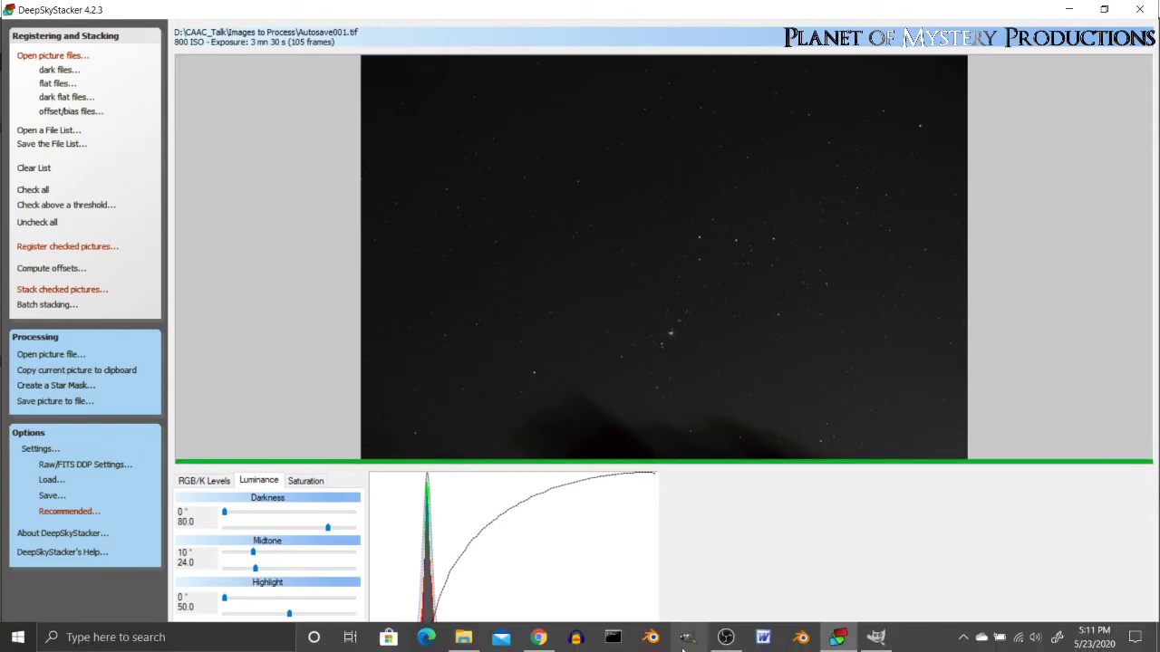
pyautogui.click(877, 640)
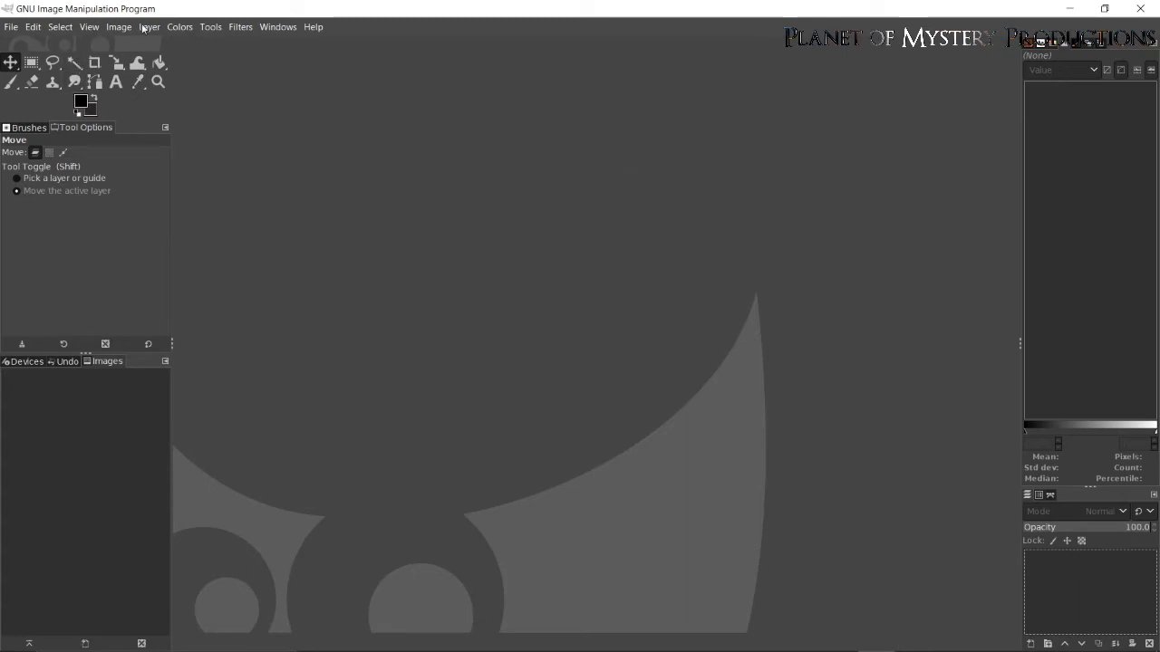
pyautogui.click(12, 28)
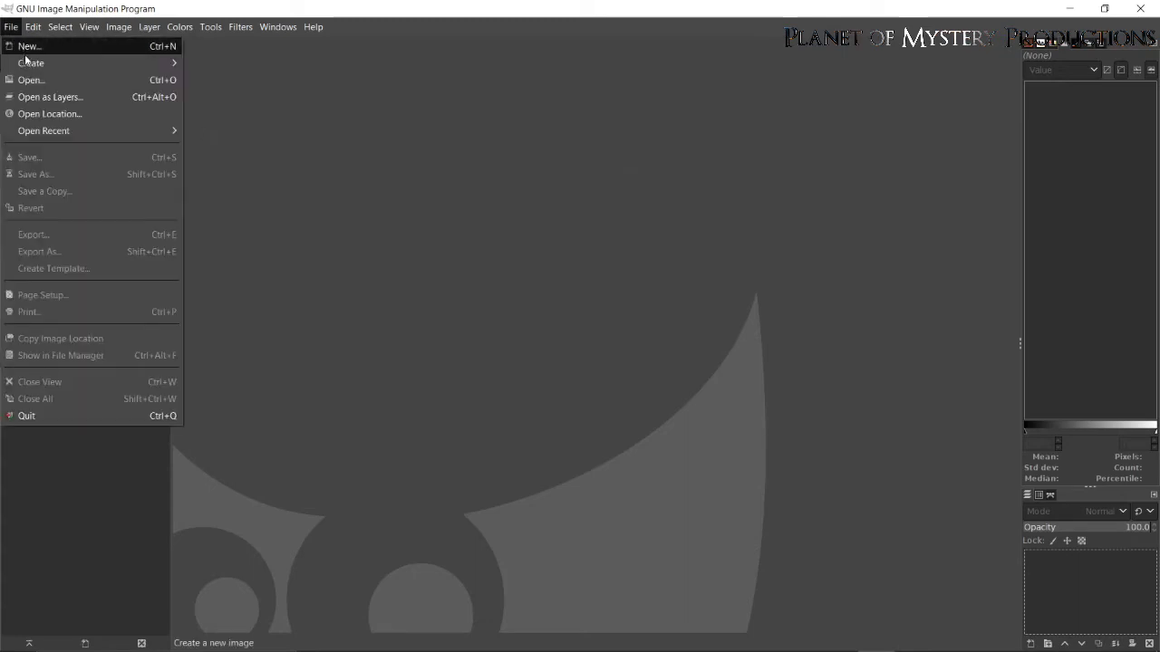
pyautogui.click(32, 81)
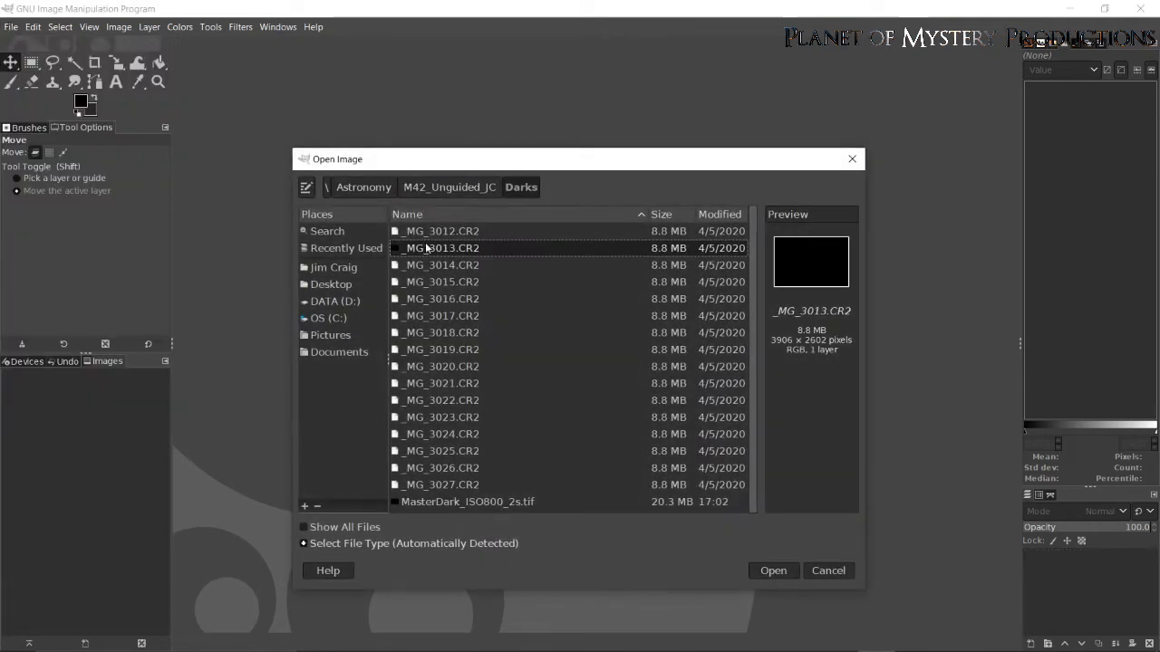
pyautogui.click(337, 300)
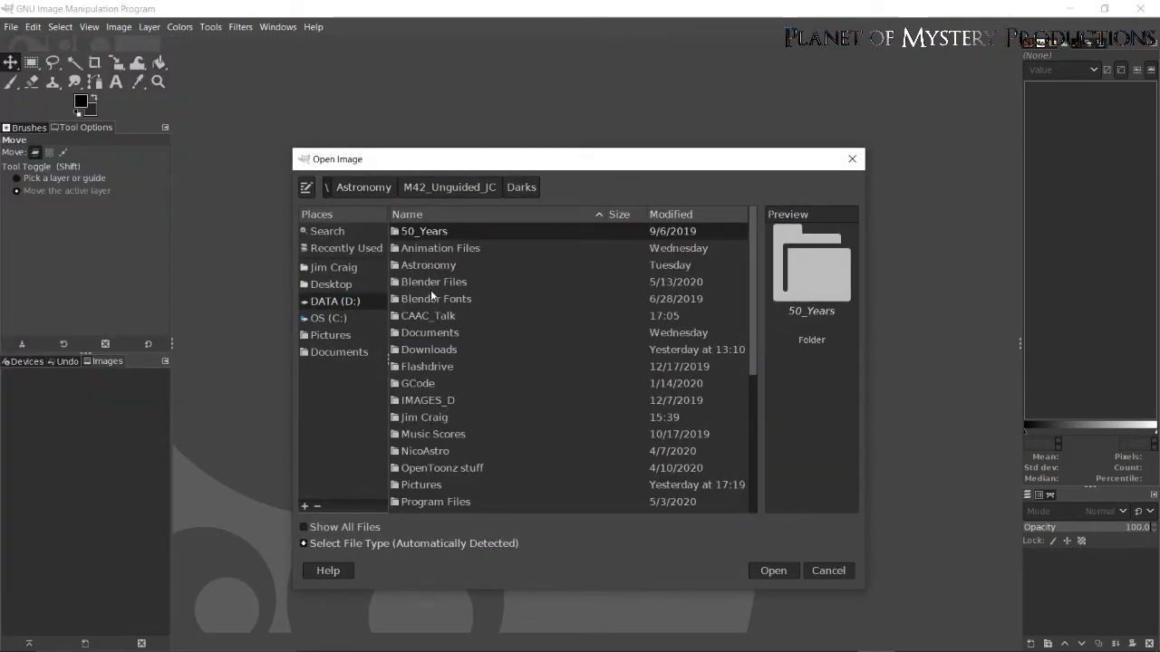
pyautogui.doubleClick(430, 314)
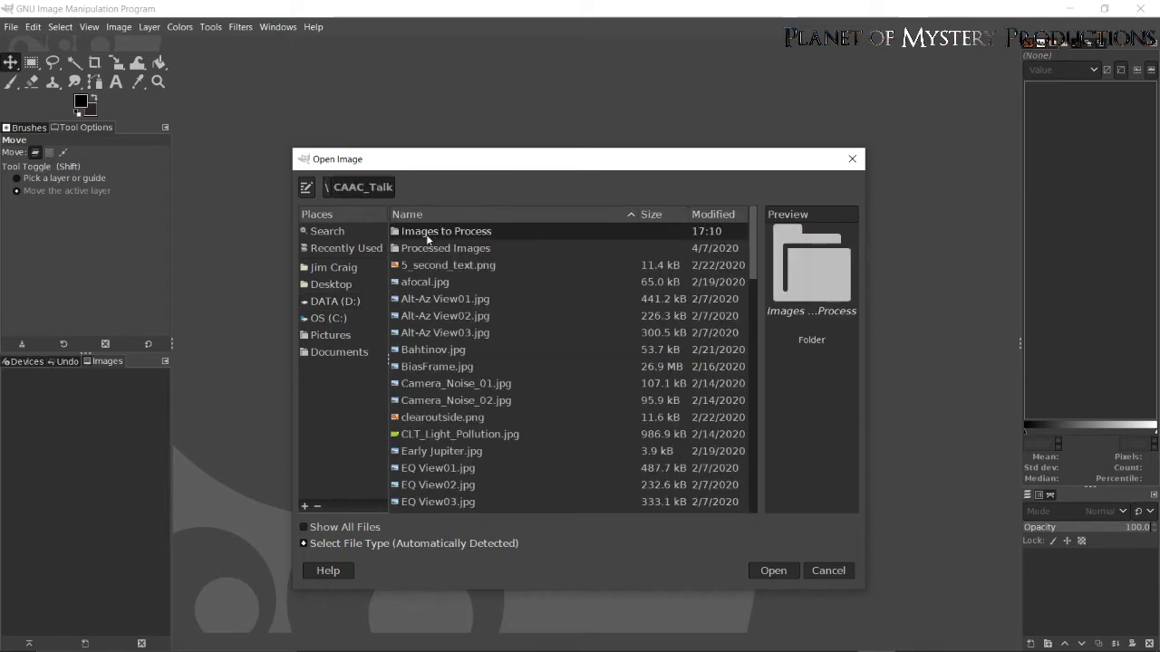
pyautogui.doubleClick(431, 234)
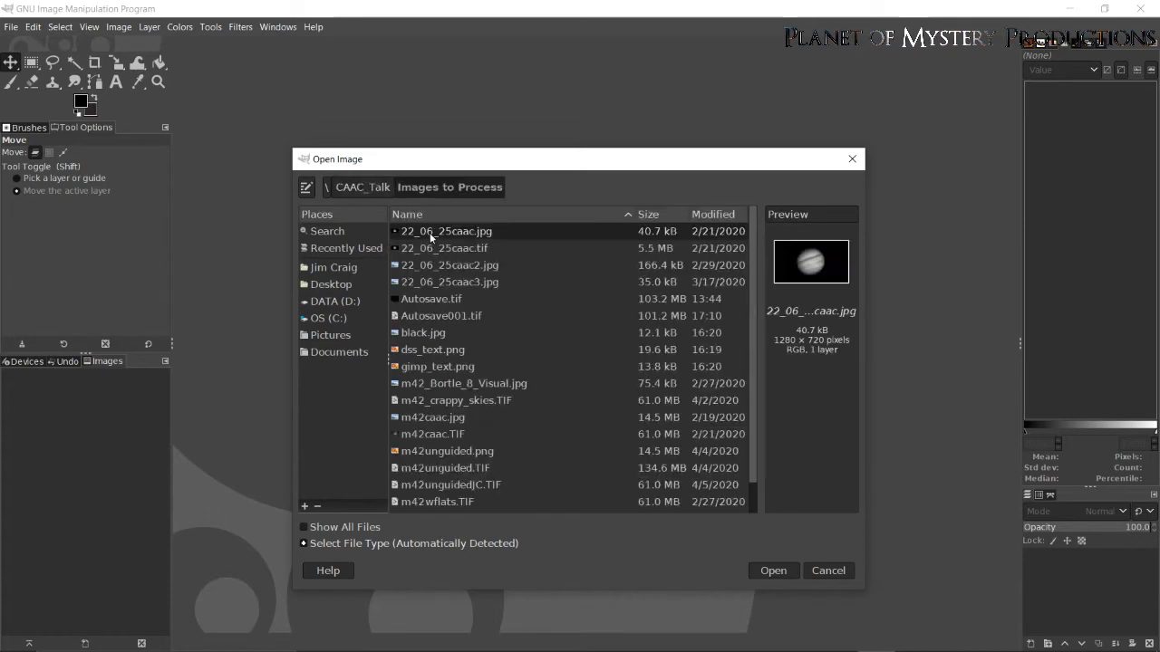
pyautogui.click(447, 317)
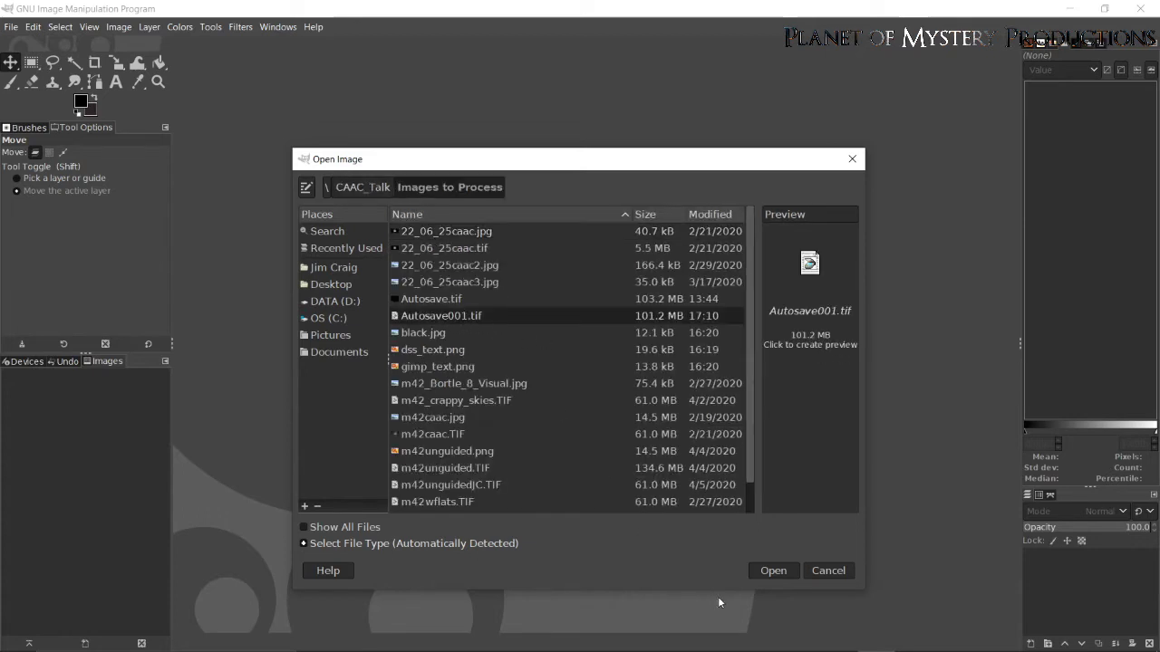
pyautogui.click(771, 573)
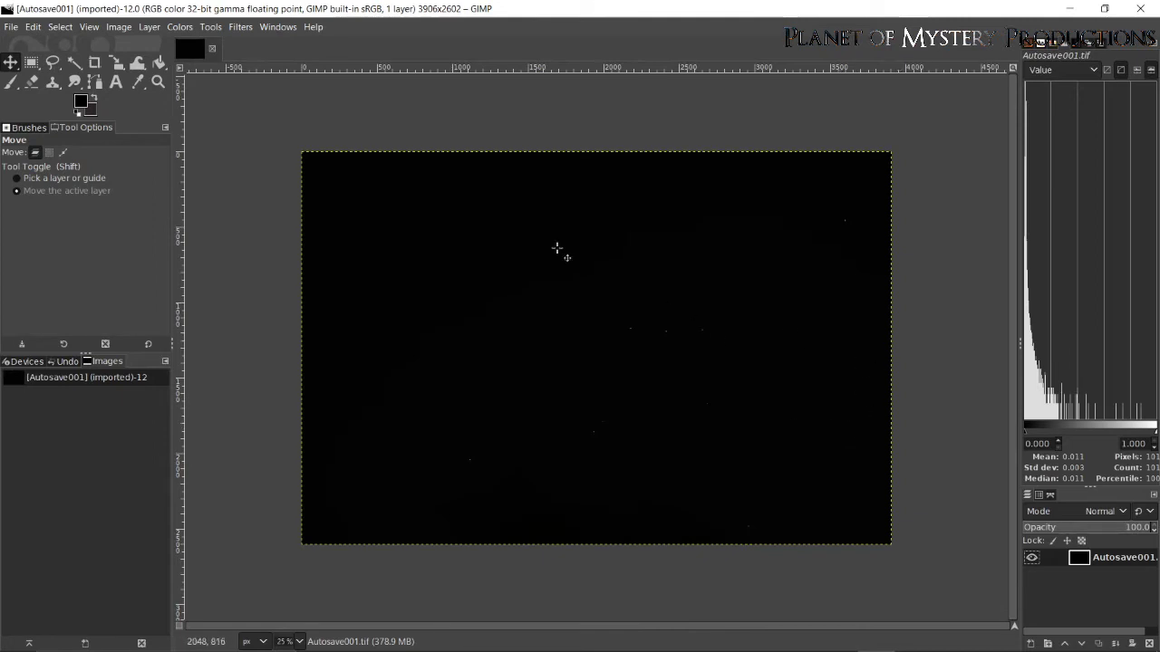
# Examine the stars in the unstretched stacked image up close, including the three-star row and the faint group below it
pyautogui.click(454, 307)
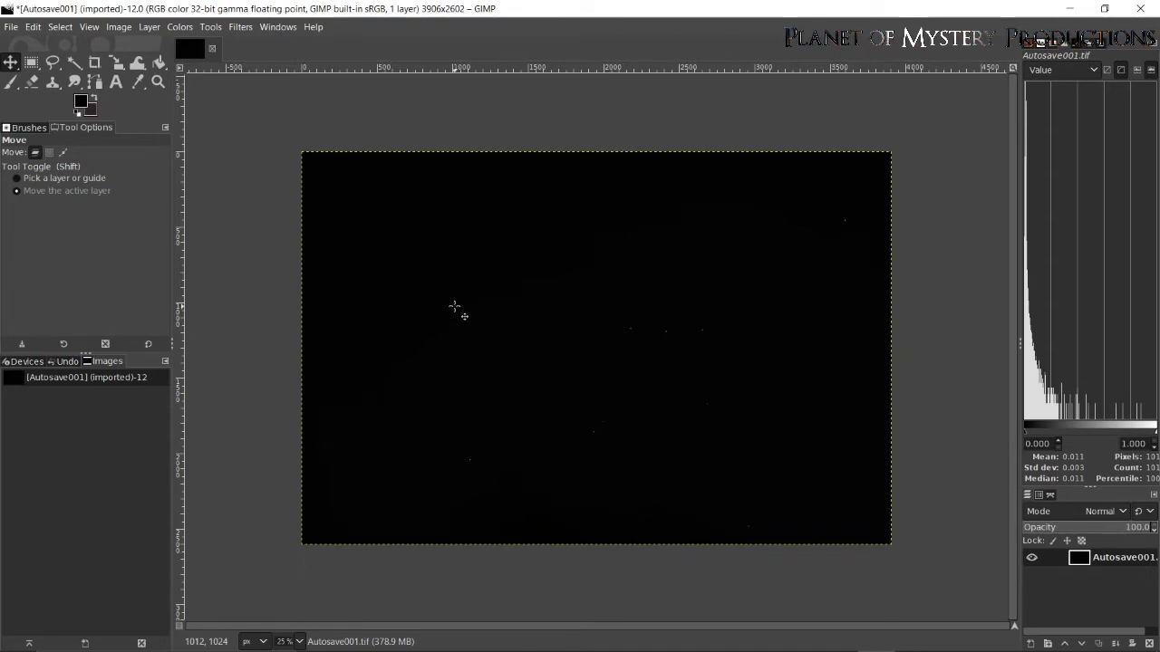
pyautogui.press('1')
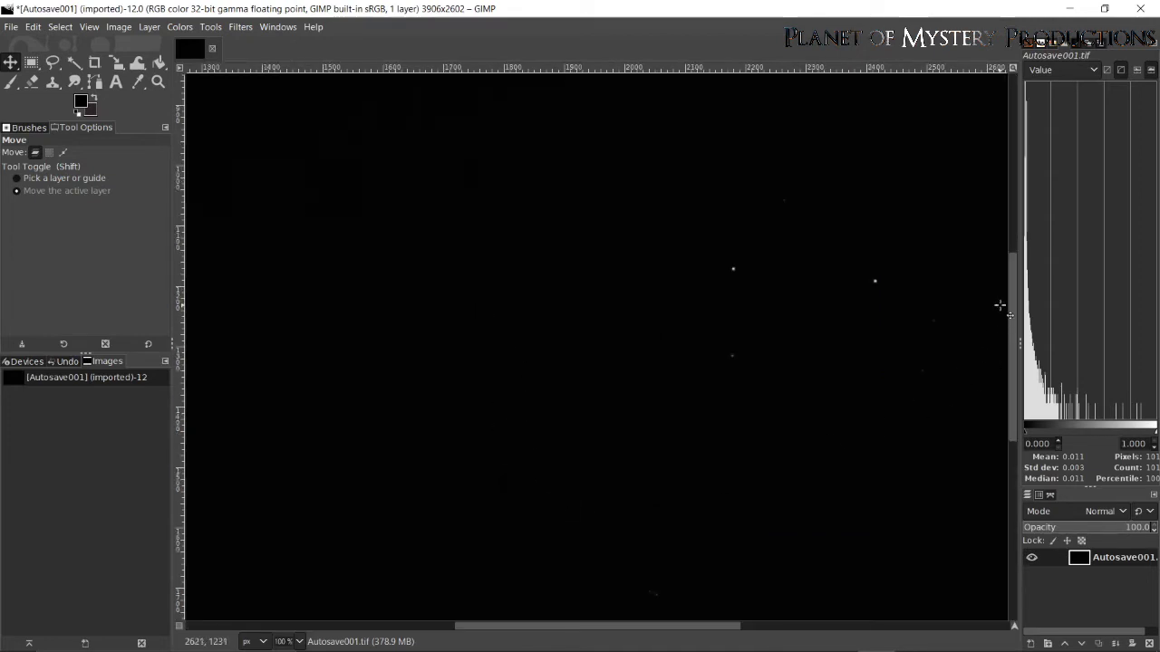
pyautogui.moveTo(733, 628); pyautogui.dragTo(805, 629)
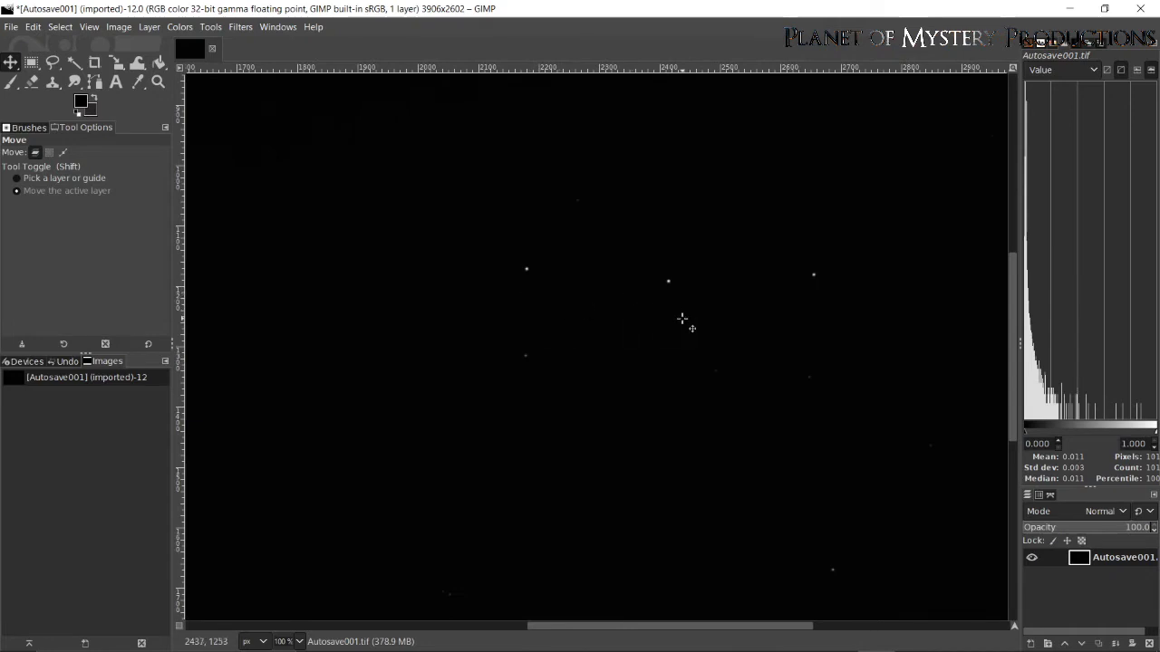
pyautogui.scroll(6, 684, 299)
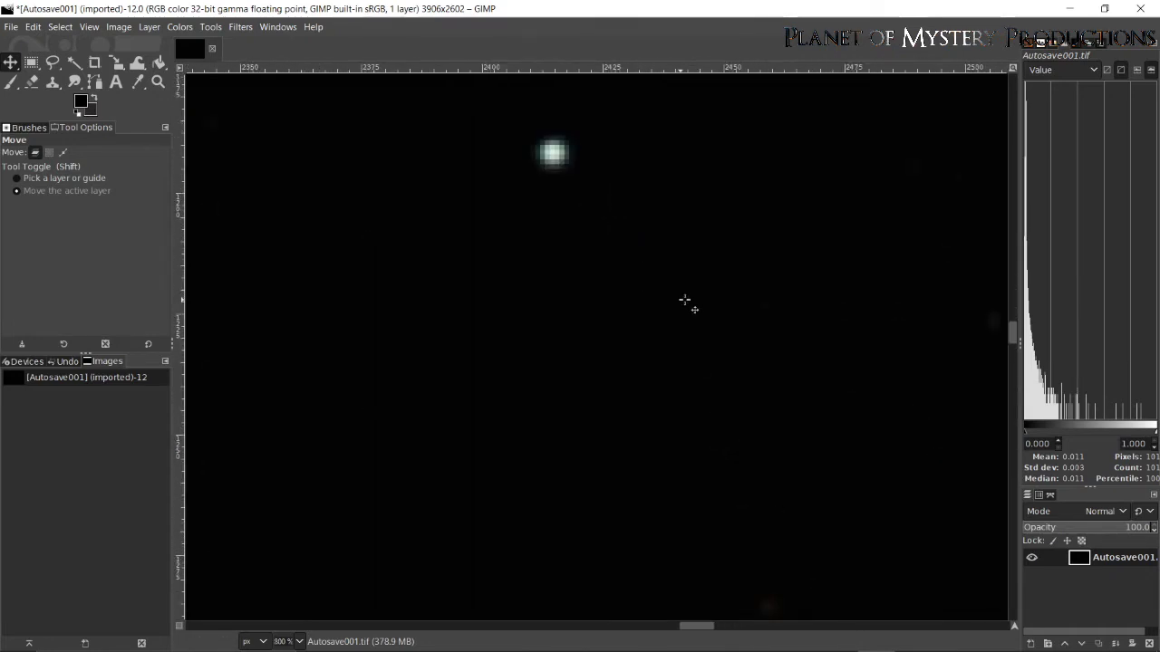
pyautogui.scroll(-6, 684, 300)
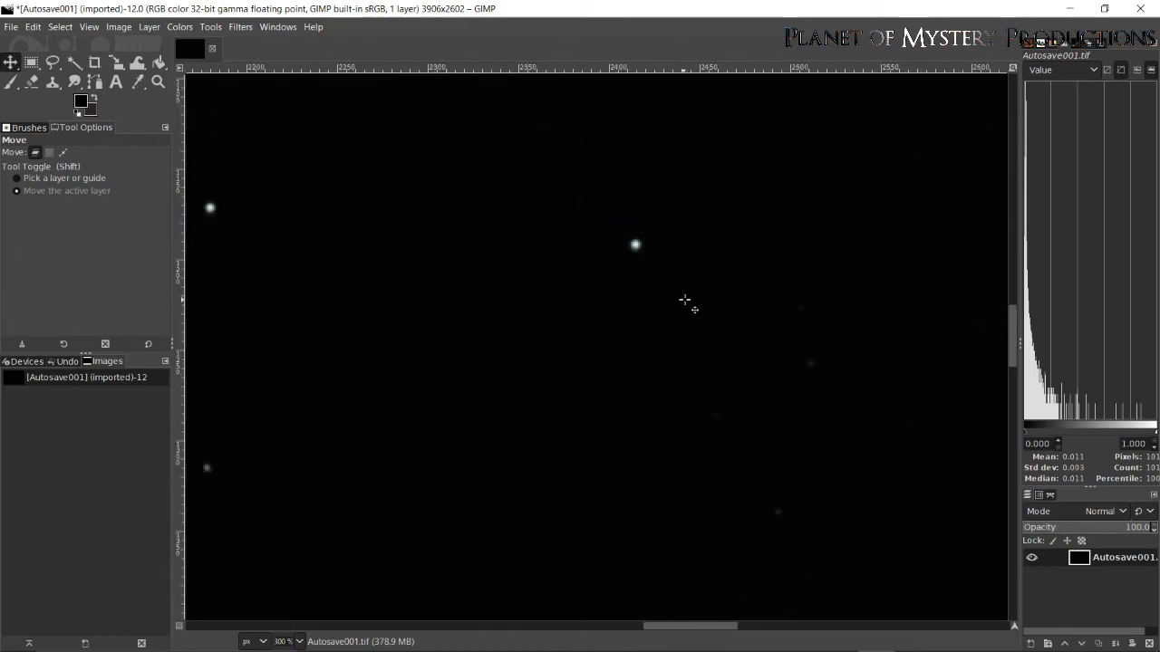
pyautogui.scroll(-2, 685, 300)
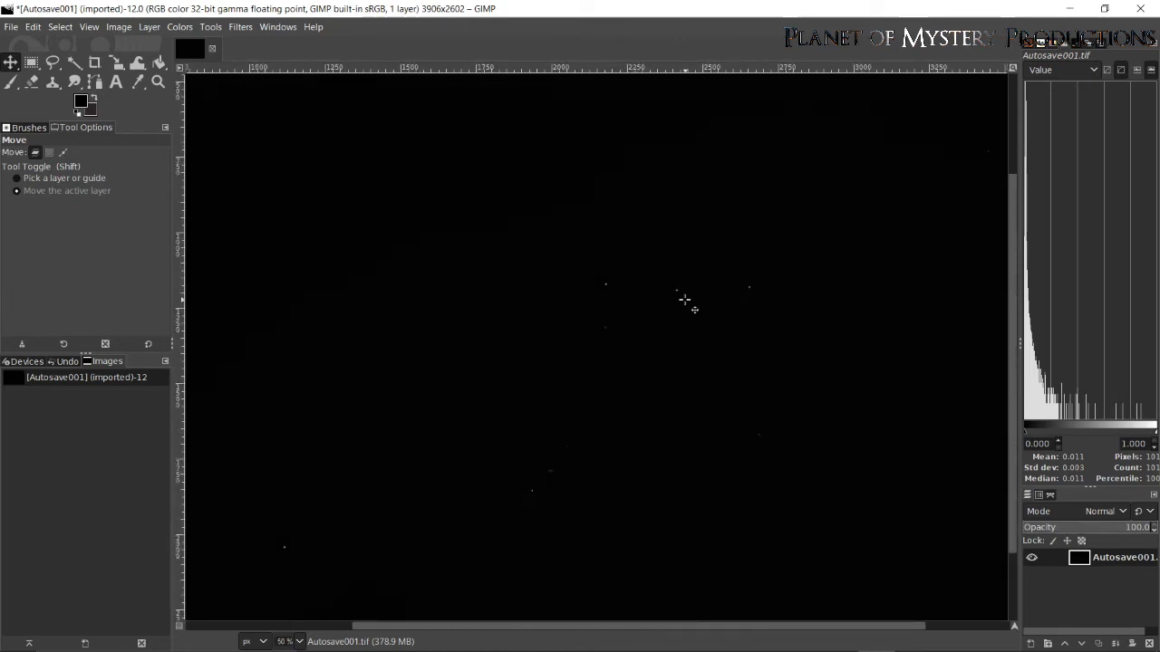
pyautogui.scroll(-1, 1013, 398)
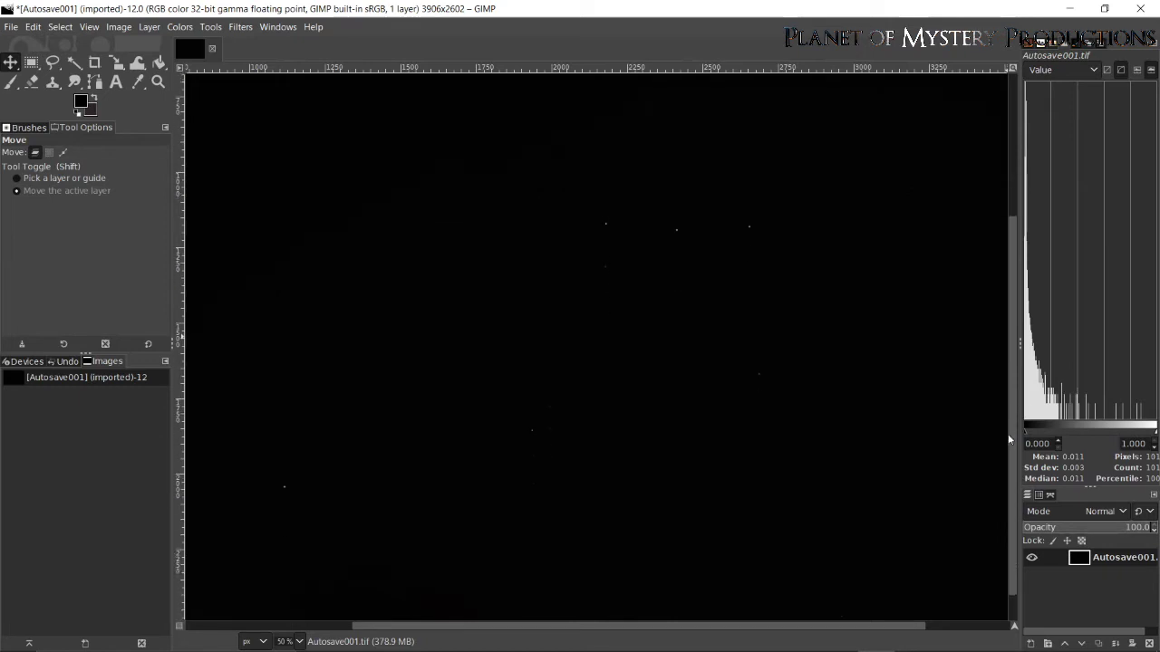
pyautogui.scroll(3, 569, 421)
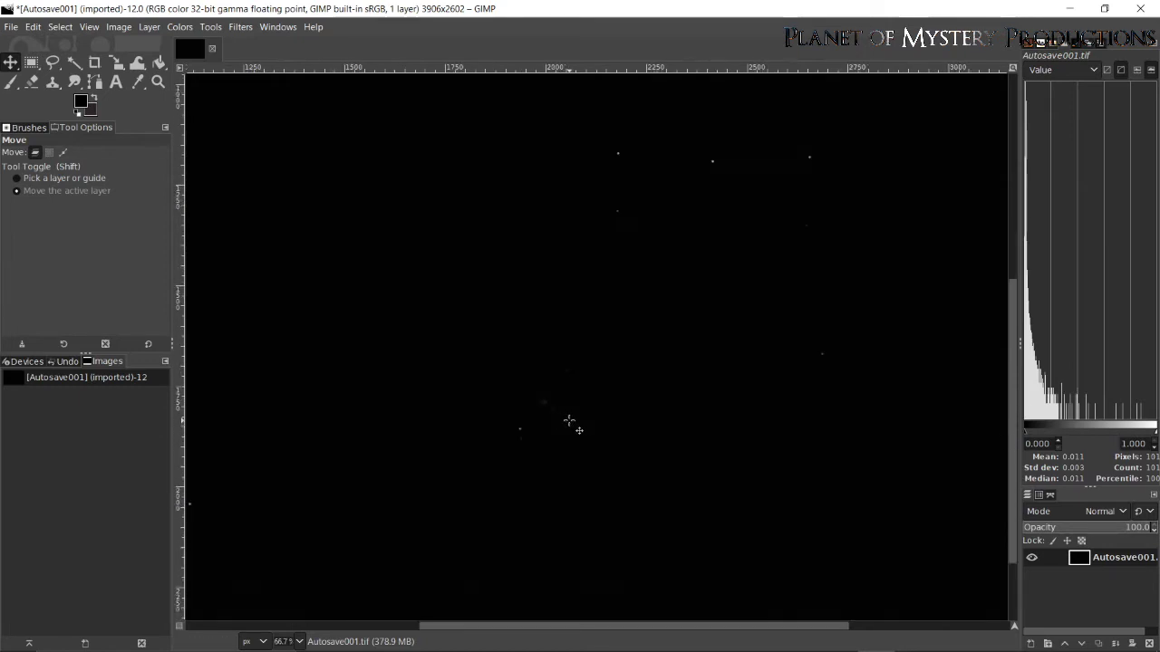
pyautogui.scroll(1, 569, 421)
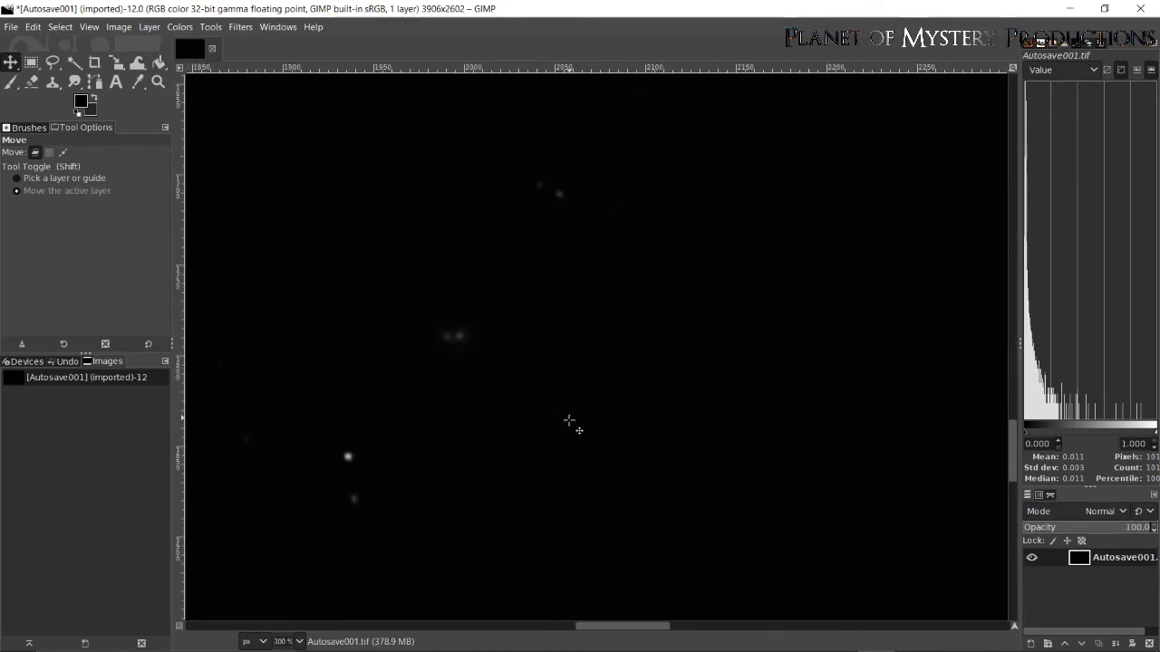
pyautogui.scroll(-6, 569, 421)
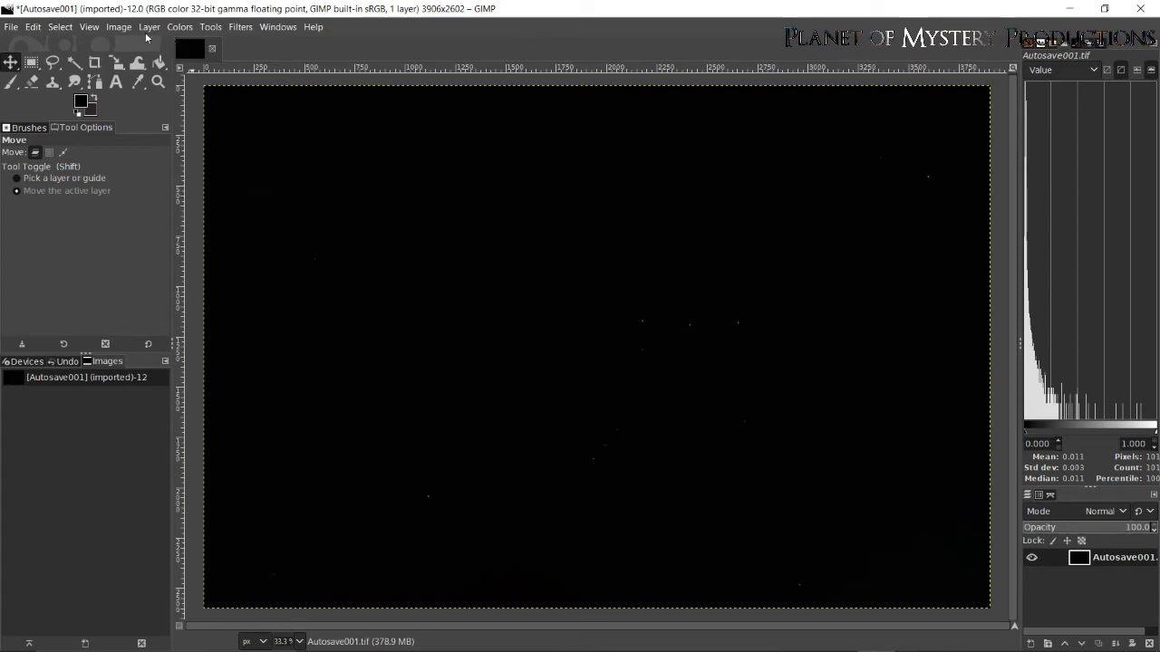
# Brighten the image's midtones with Levels by setting the Value channel's input gamma to 2.40
pyautogui.click(180, 27)
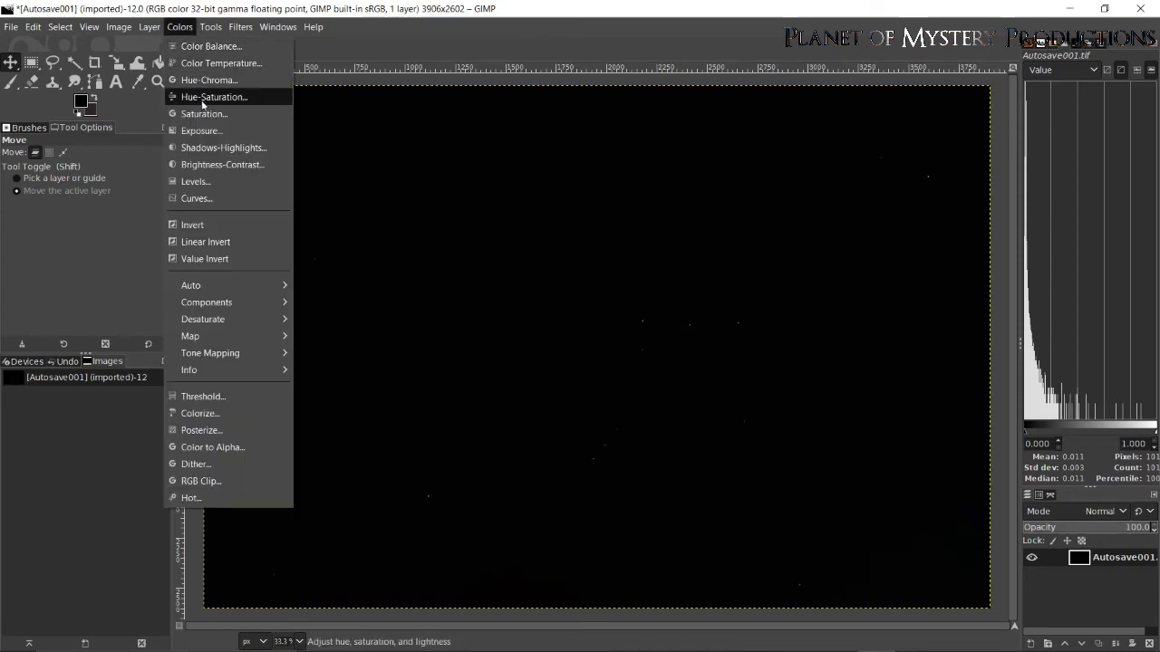
pyautogui.click(194, 181)
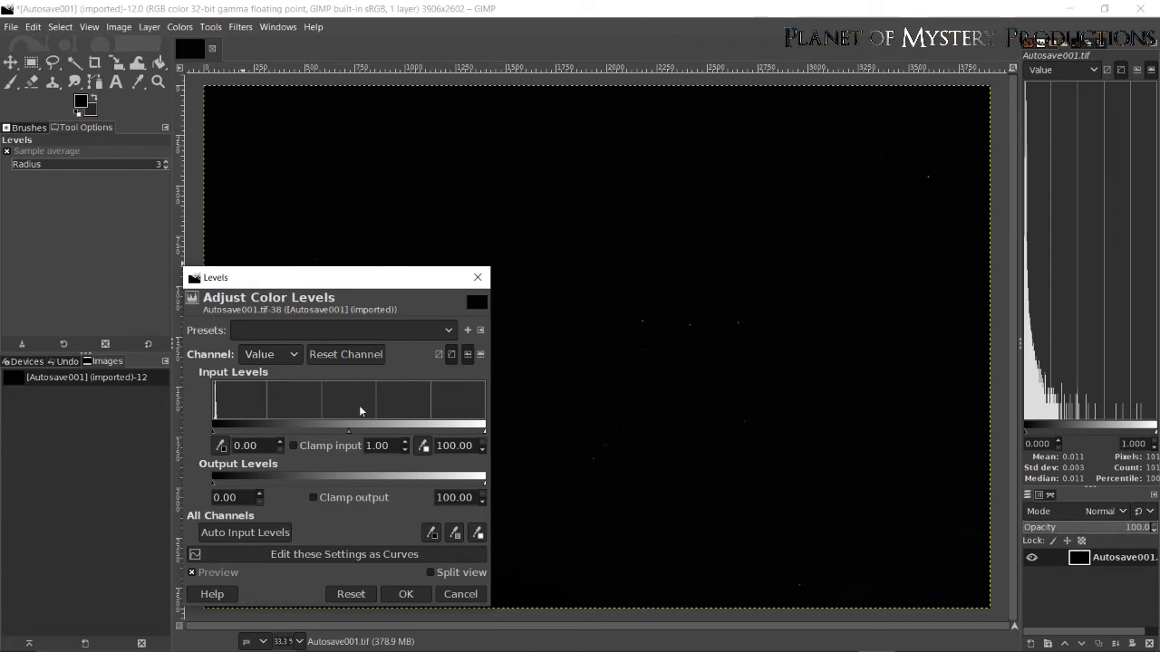
pyautogui.moveTo(348, 430); pyautogui.dragTo(306, 444)
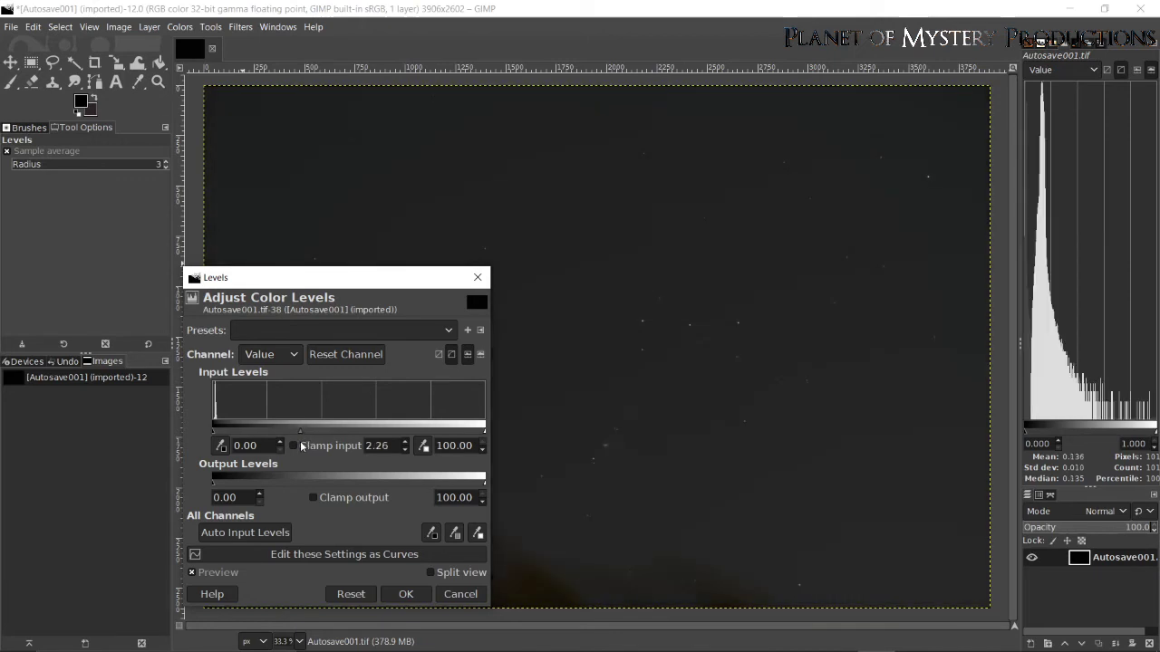
pyautogui.moveTo(299, 445); pyautogui.dragTo(297, 441)
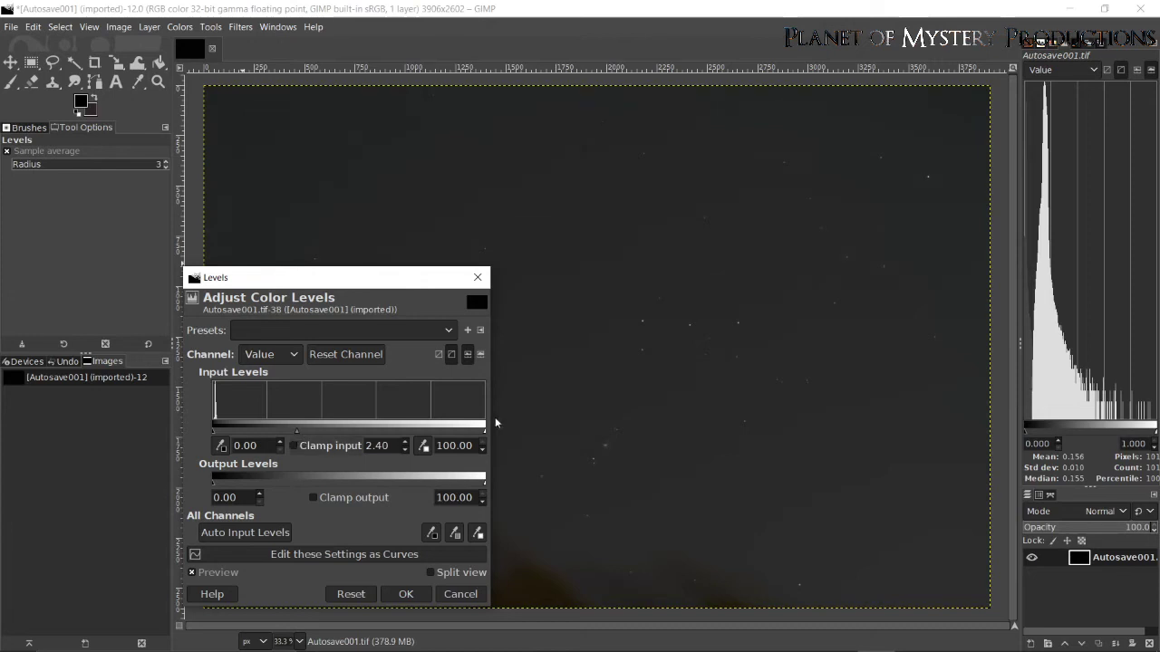